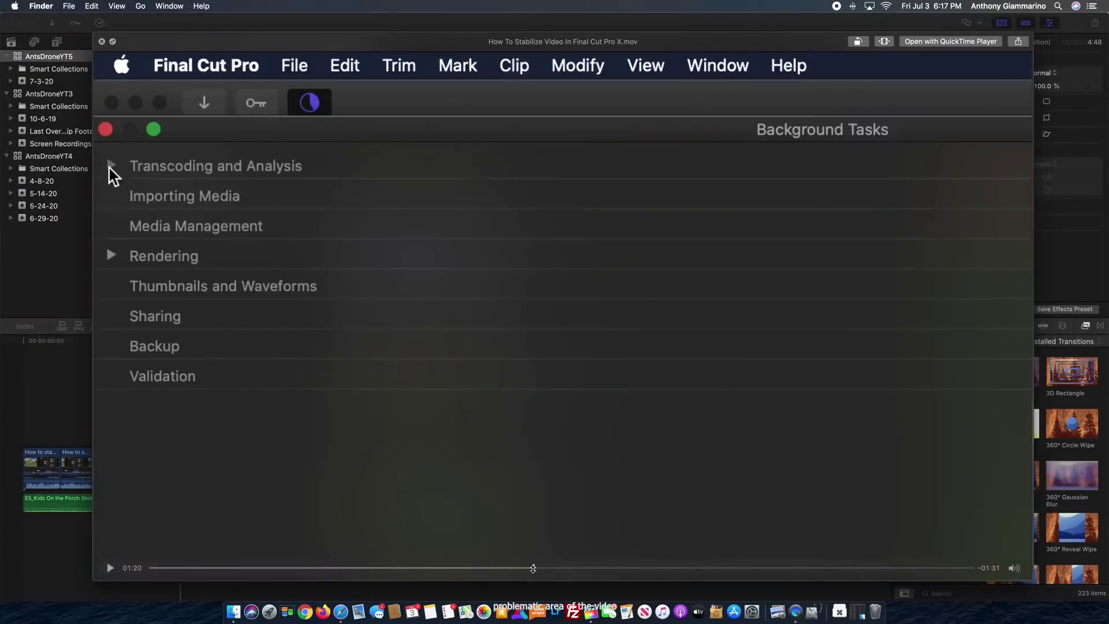
Close Final Cut Pro's Background Tasks window and scrub the stabilize video preview back to 00:40
left_click(309, 107)
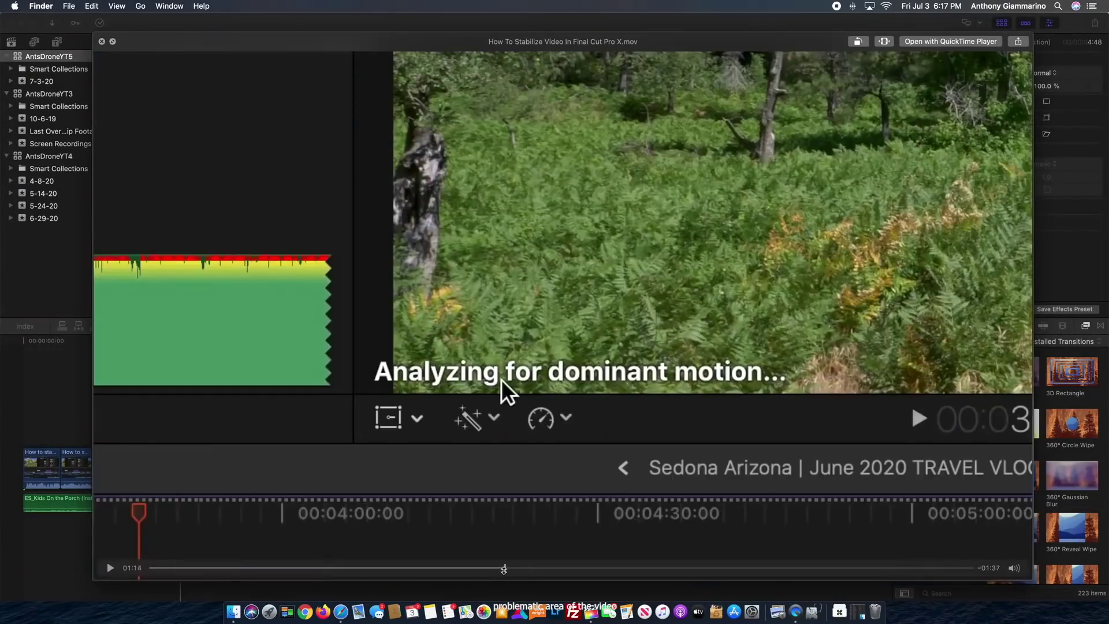
left_click_drag(503, 569, 340, 568)
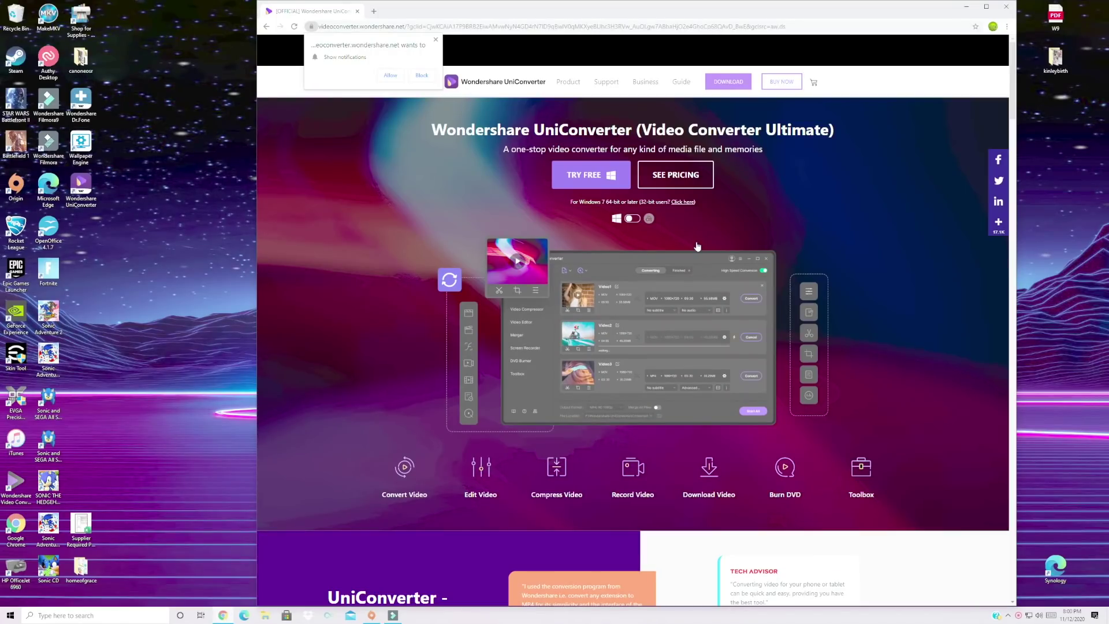
Dismiss Chrome's notifications prompt and open UniConverter's pricing page via SEE PRICING
left_click(436, 40)
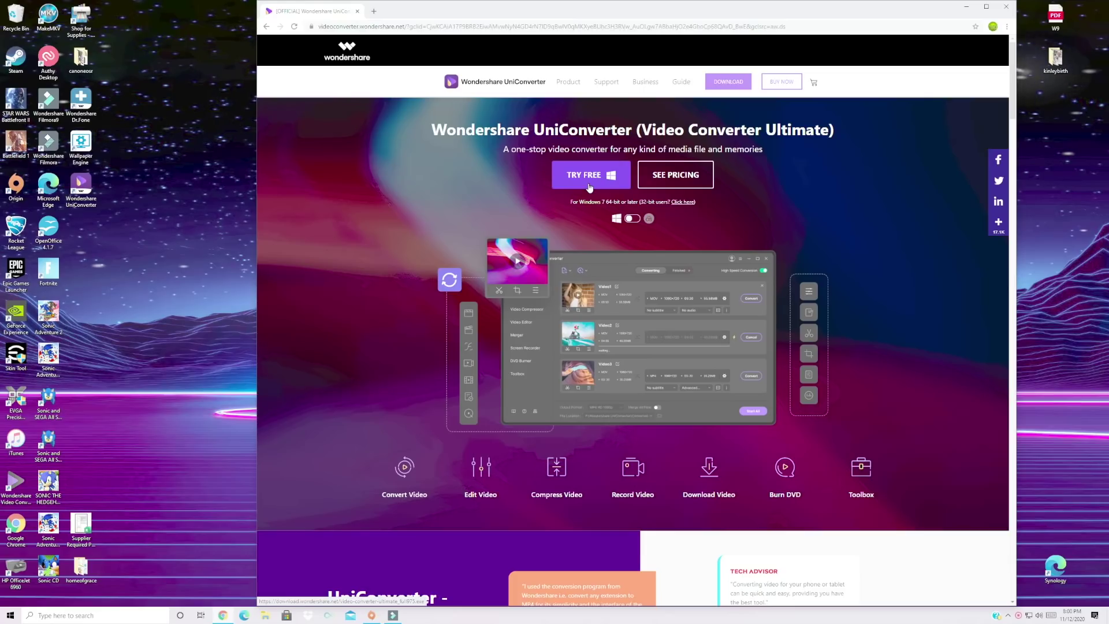
left_click(672, 182)
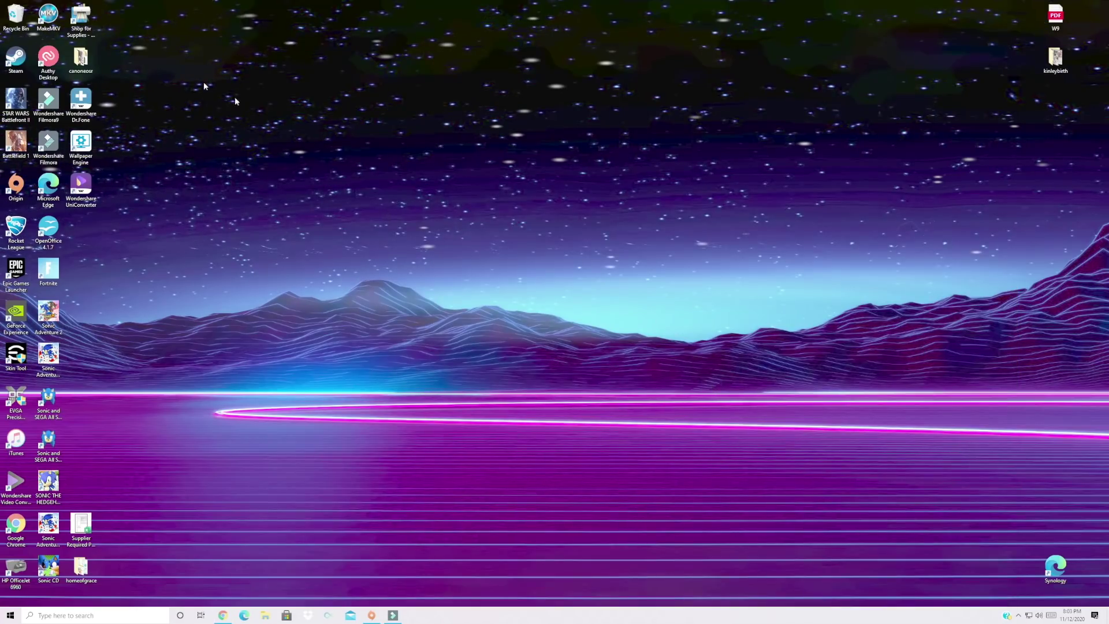
Launch Wondershare UniConverter from its desktop icon
double_click(81, 184)
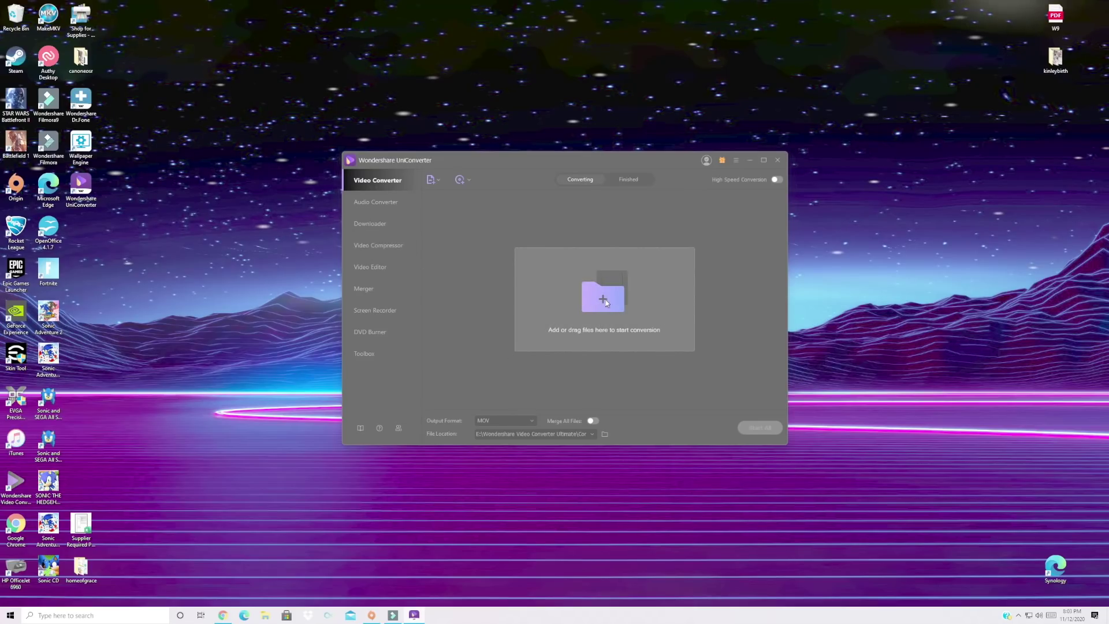
Add the MP4 recording VID_20201112_200044 to the list and set its output format to MOV
left_click_drag(1108, 265, 674, 270)
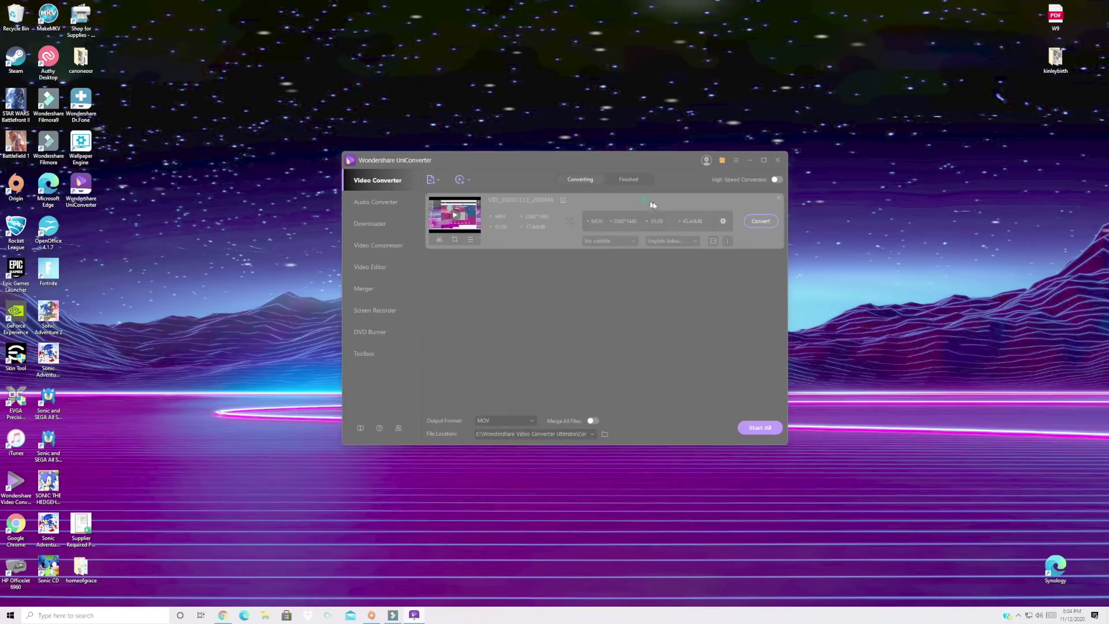
left_click(723, 222)
left_click(519, 242)
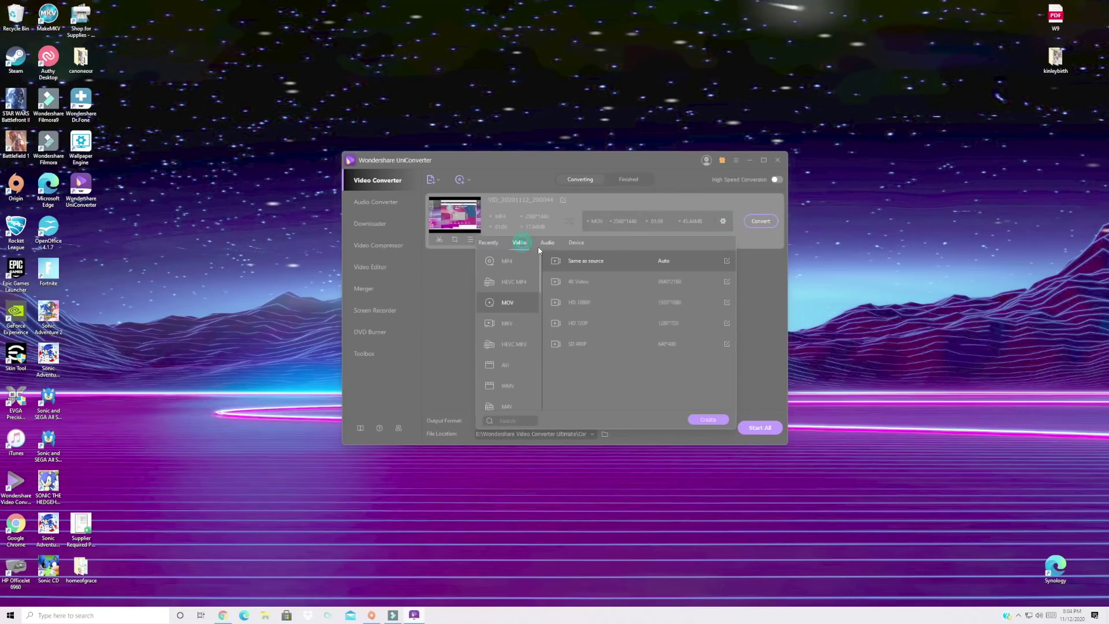
scroll(505, 324, "down", 5)
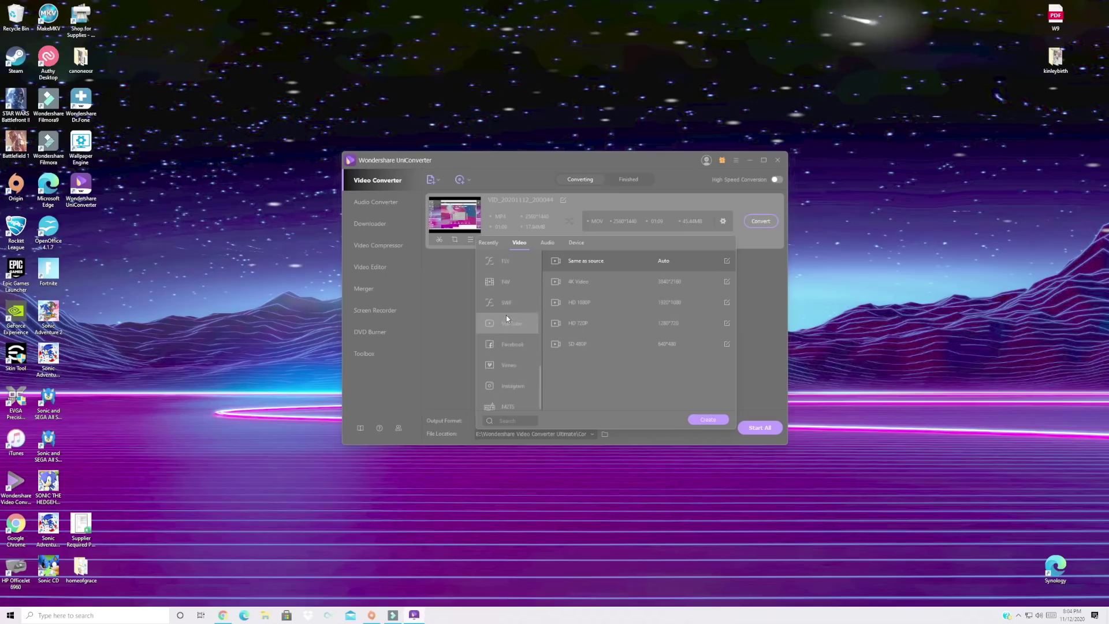
scroll(511, 328, "up", 5)
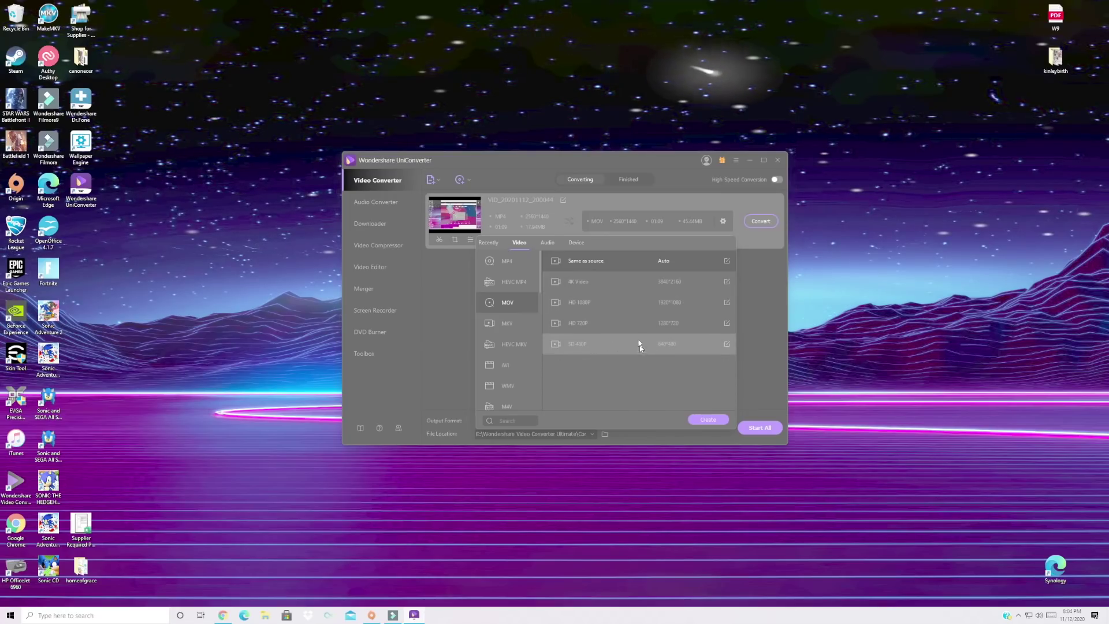
left_click(707, 420)
left_click(709, 375)
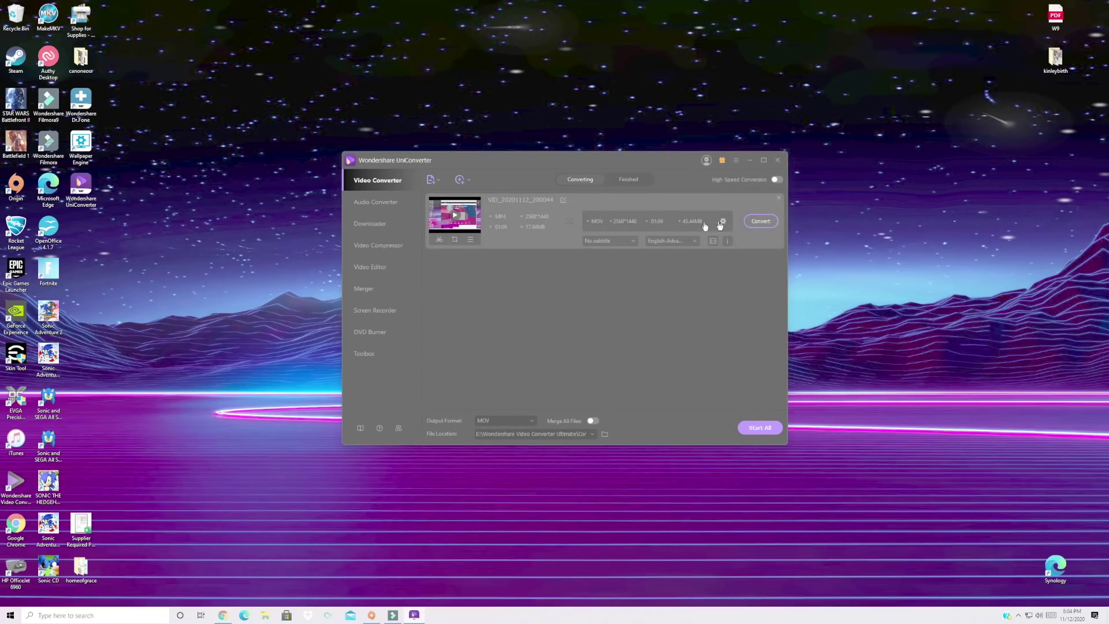
Convert the recording to MOV and view the result in the Finished list
left_click(761, 221)
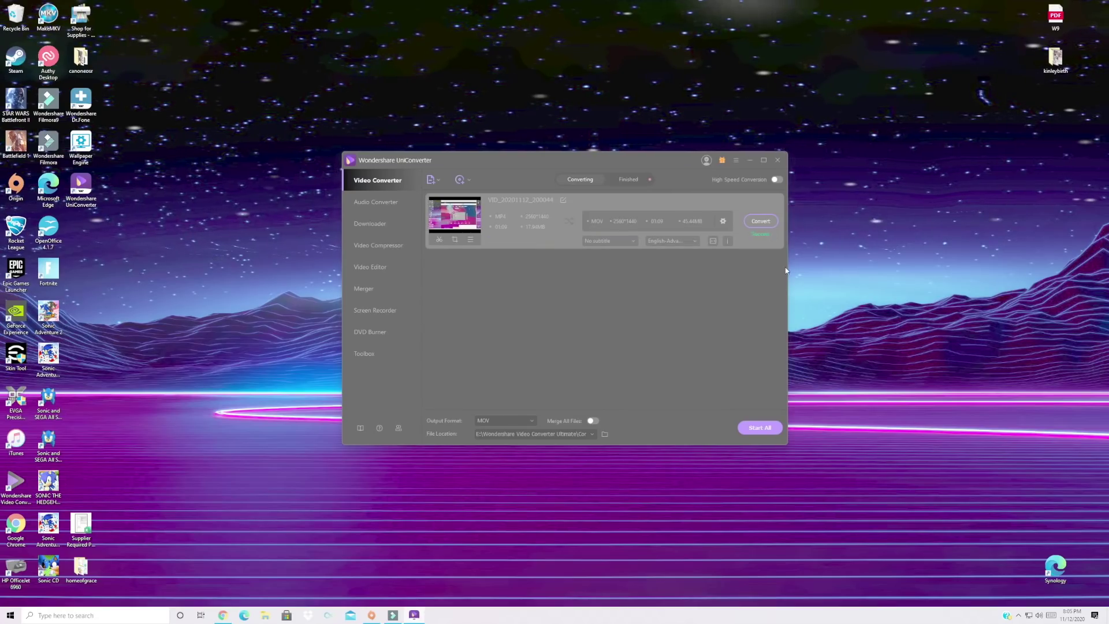
left_click(628, 179)
Move the converted video's icon higher up on the desktop
right_click(994, 276)
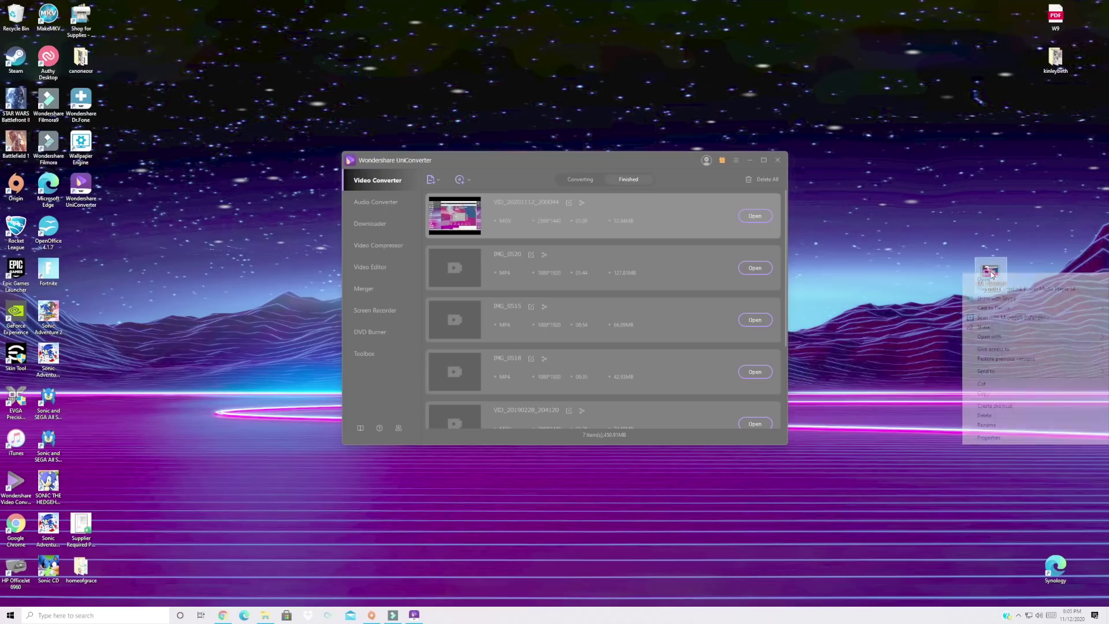
left_click(936, 228)
left_click_drag(1104, 69, 992, 121)
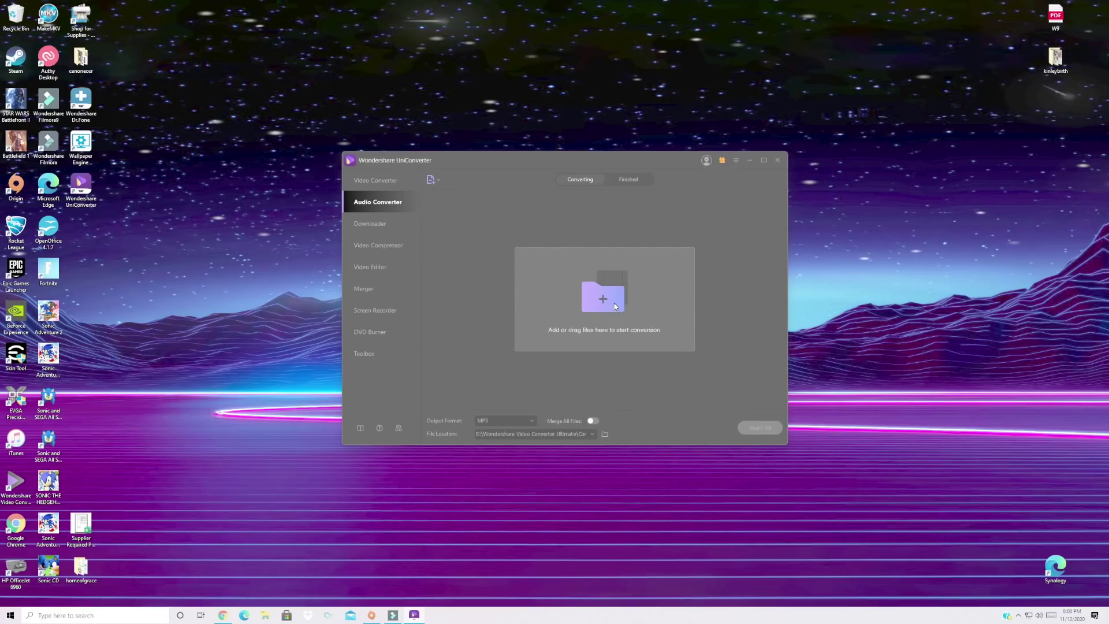
Switch to the Downloader and bring up its Paste URL prompt
left_click(382, 226)
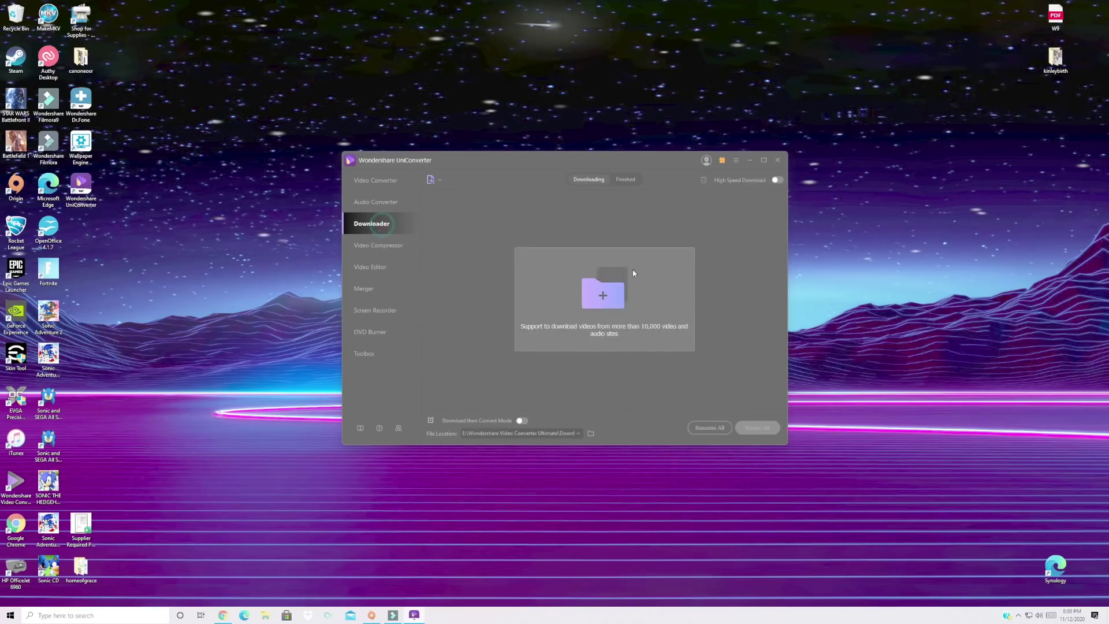
left_click(609, 337)
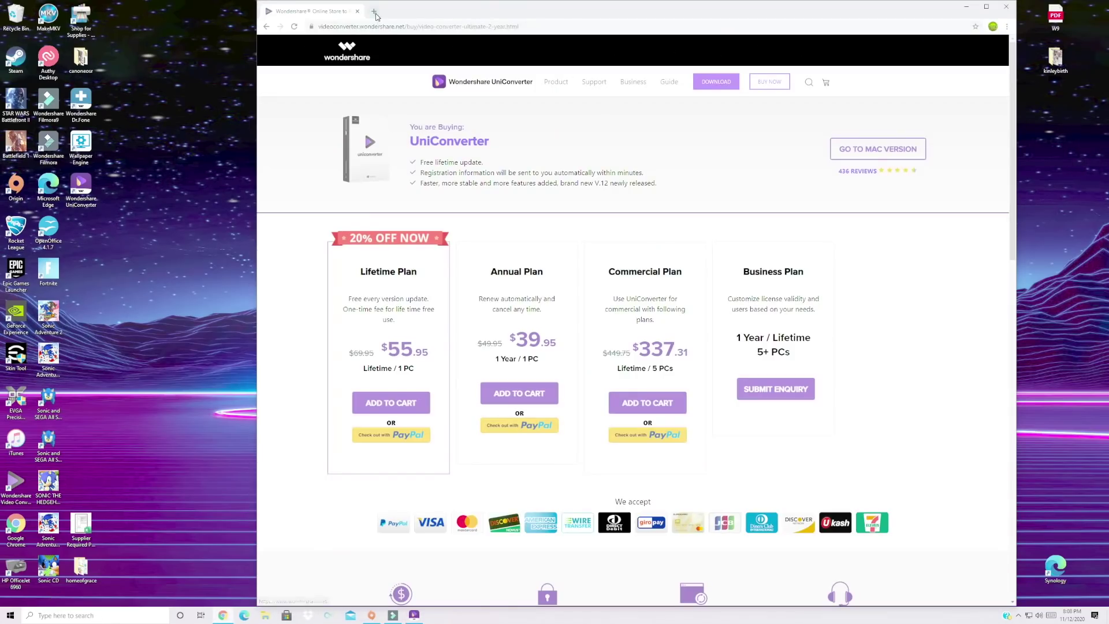
Go to youtube.com in a new tab and open the PAMU Quiet! earbuds video, paused
left_click(374, 12)
type("y")
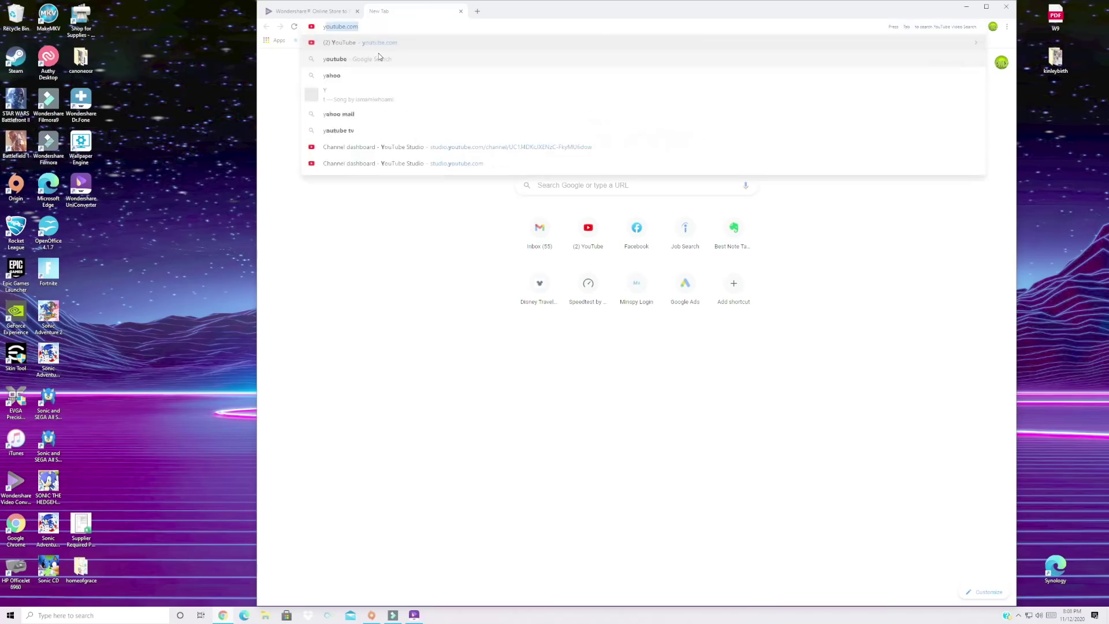
key("Return")
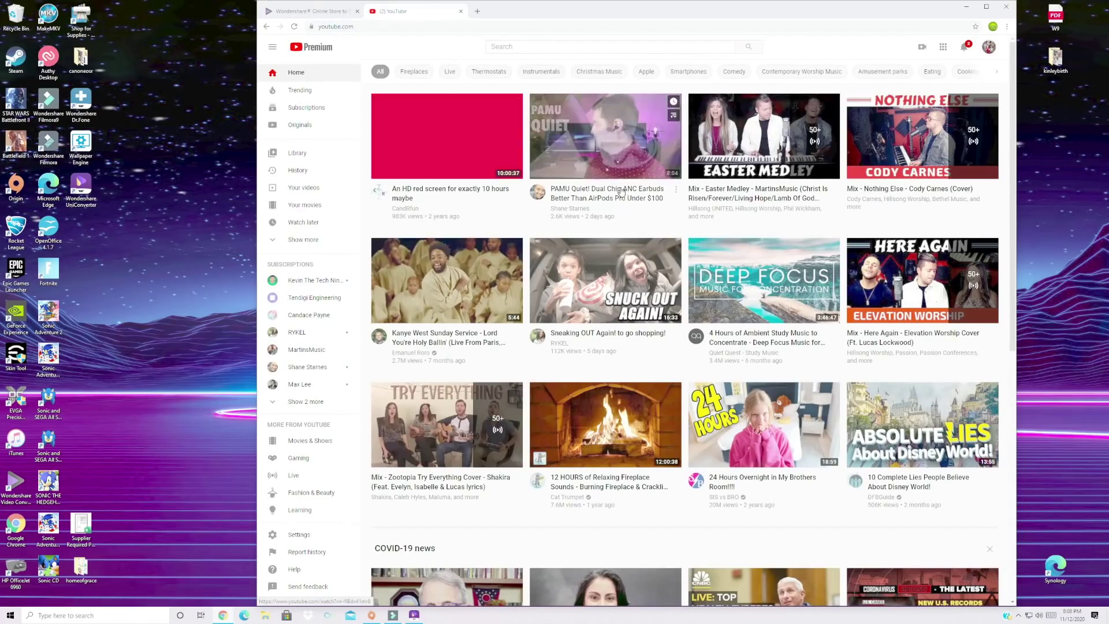
left_click(599, 192)
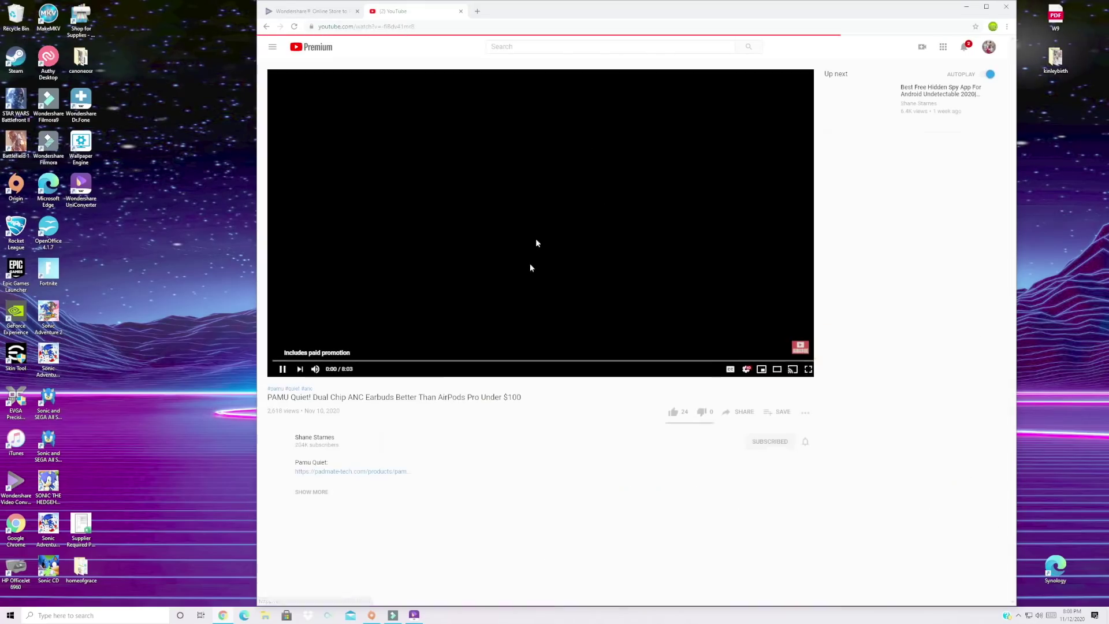
left_click(280, 369)
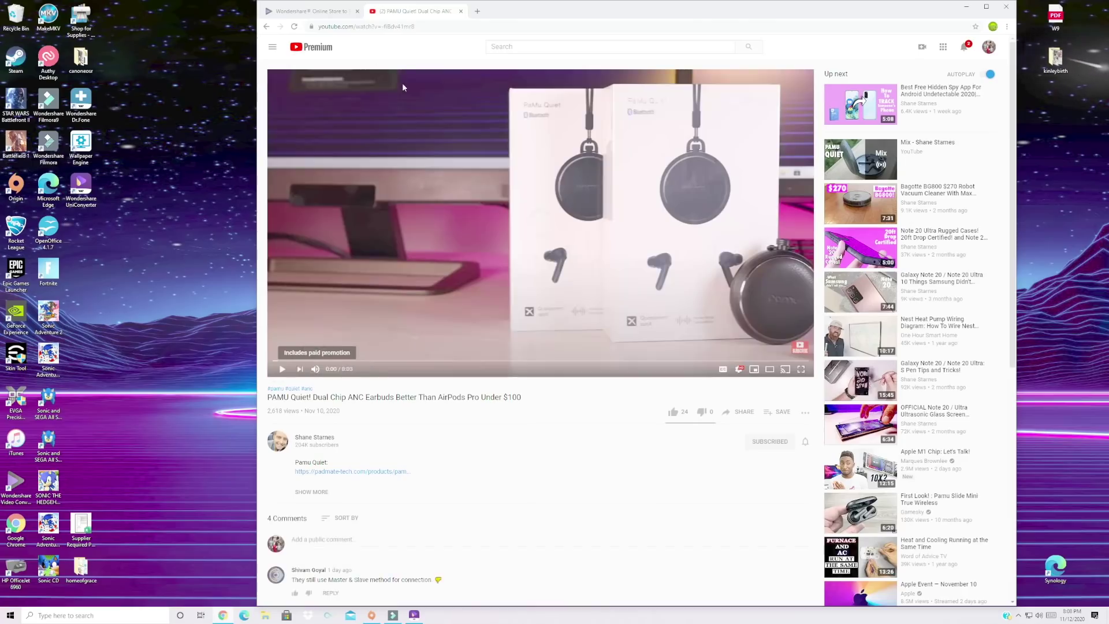
Copy the video's URL and bring up paste options in UniConverter's URL box
right_click(394, 26)
left_click(415, 73)
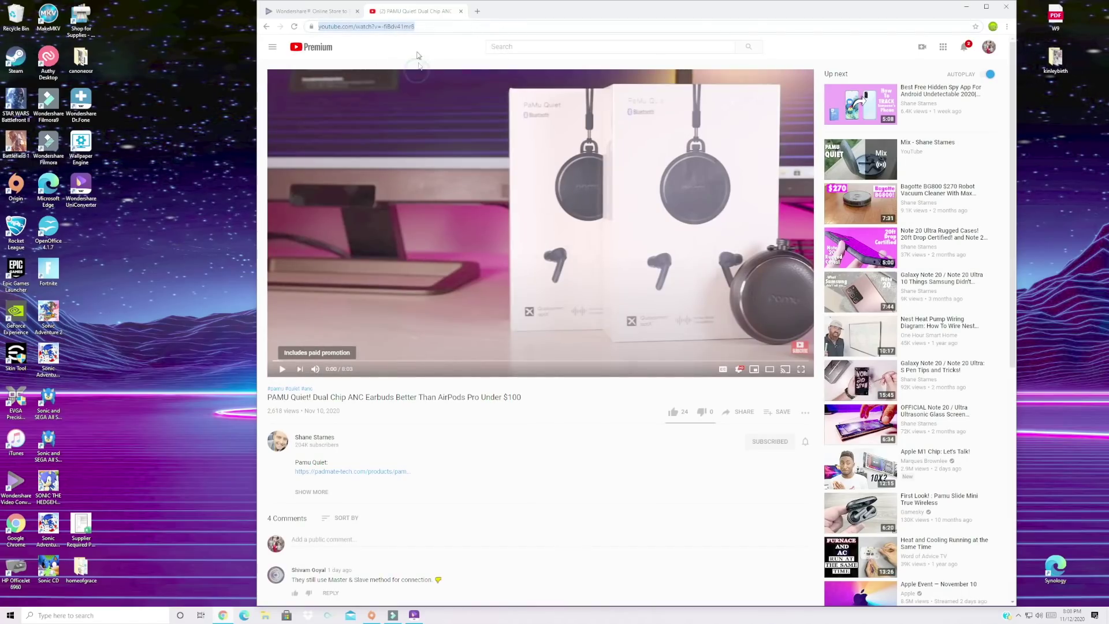
left_click(967, 7)
right_click(494, 287)
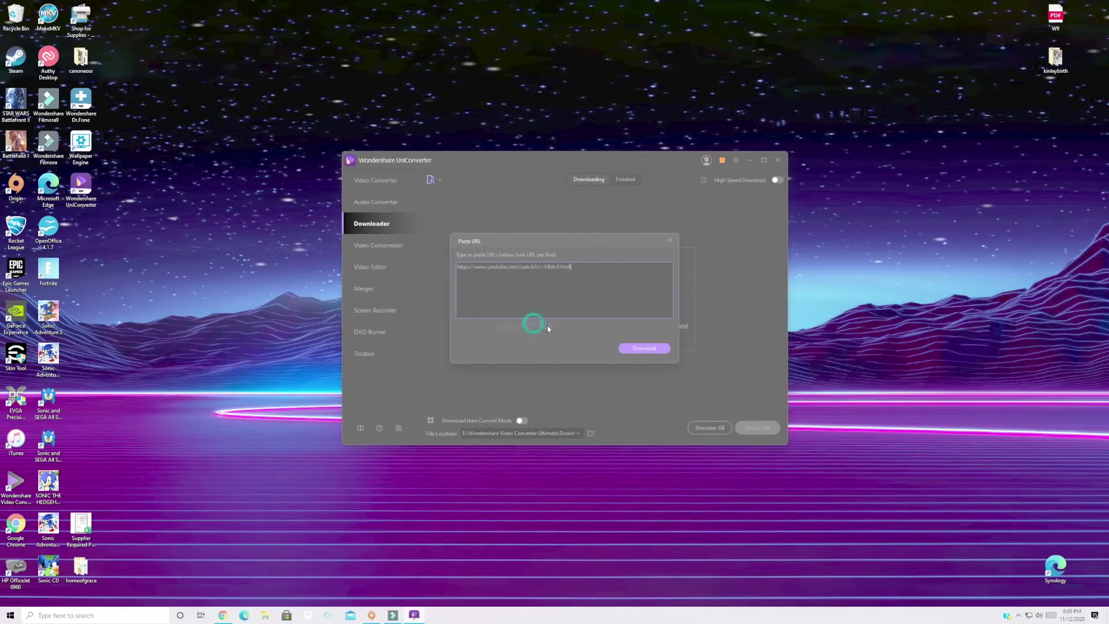
Queue the PAMU video for download as 720P MP4 with English original subtitles
left_click(635, 351)
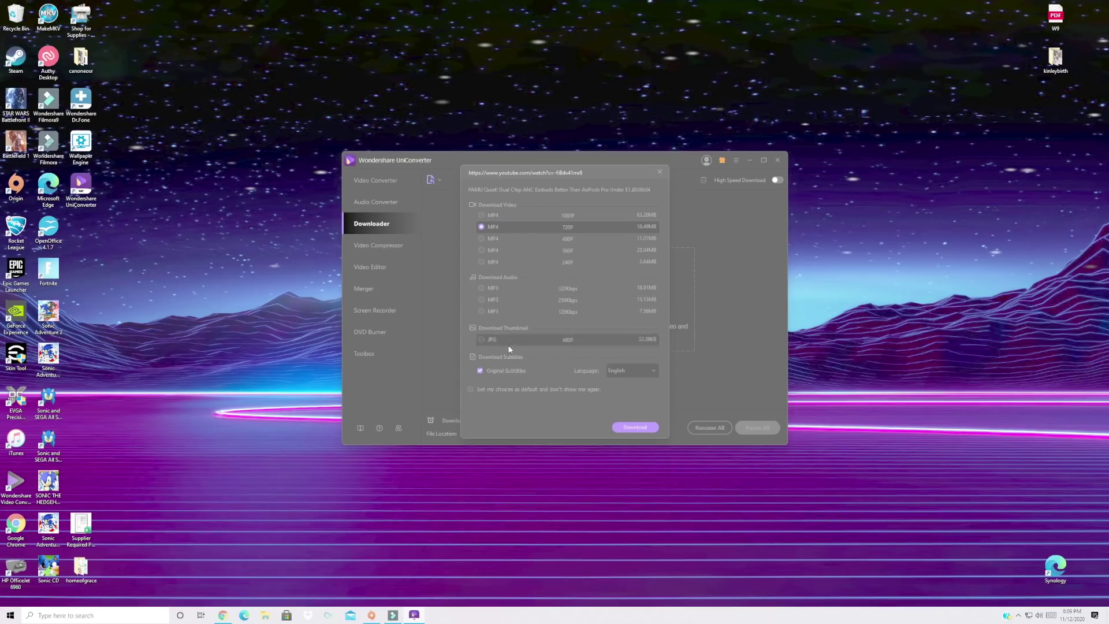
left_click(635, 427)
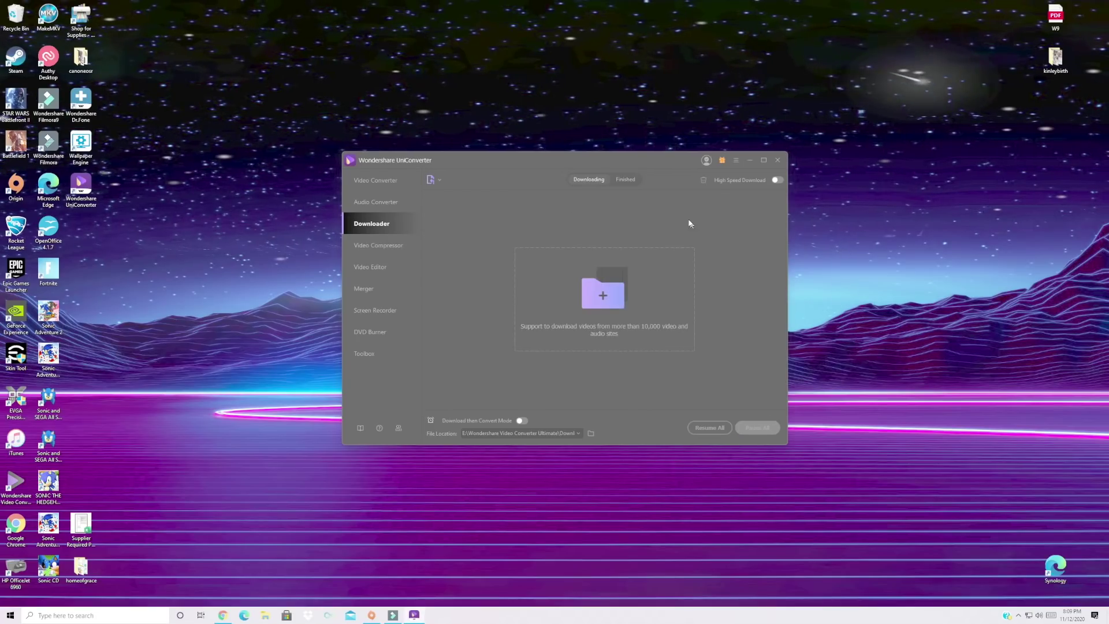
Copy the finished PAMU download onto the desktop and move the player window fully onscreen
left_click(627, 179)
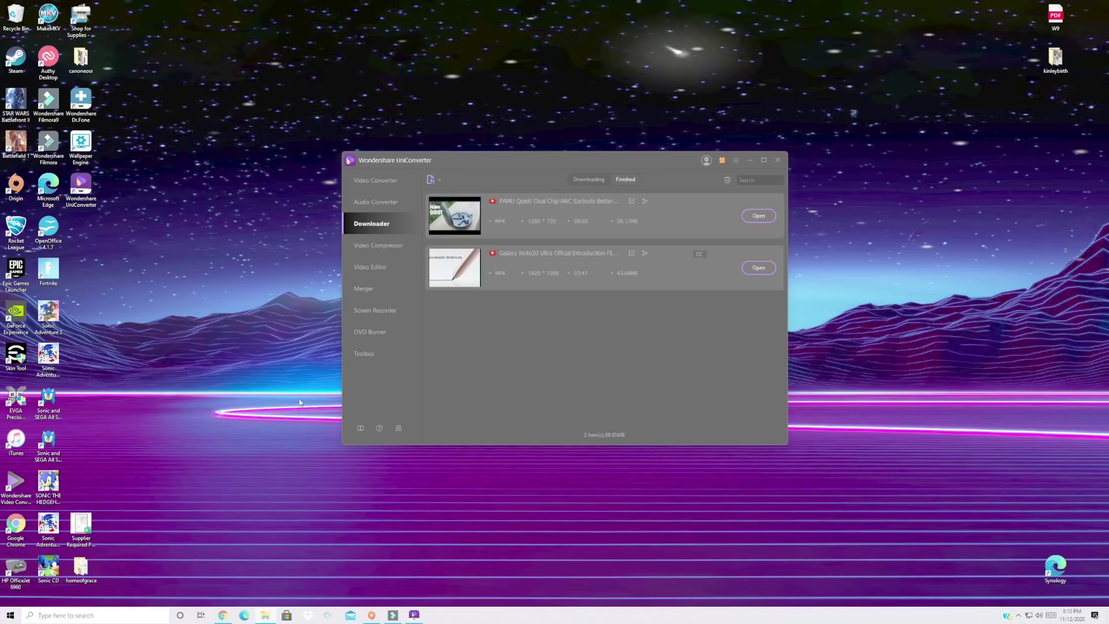
left_click_drag(1108, 273, 956, 274)
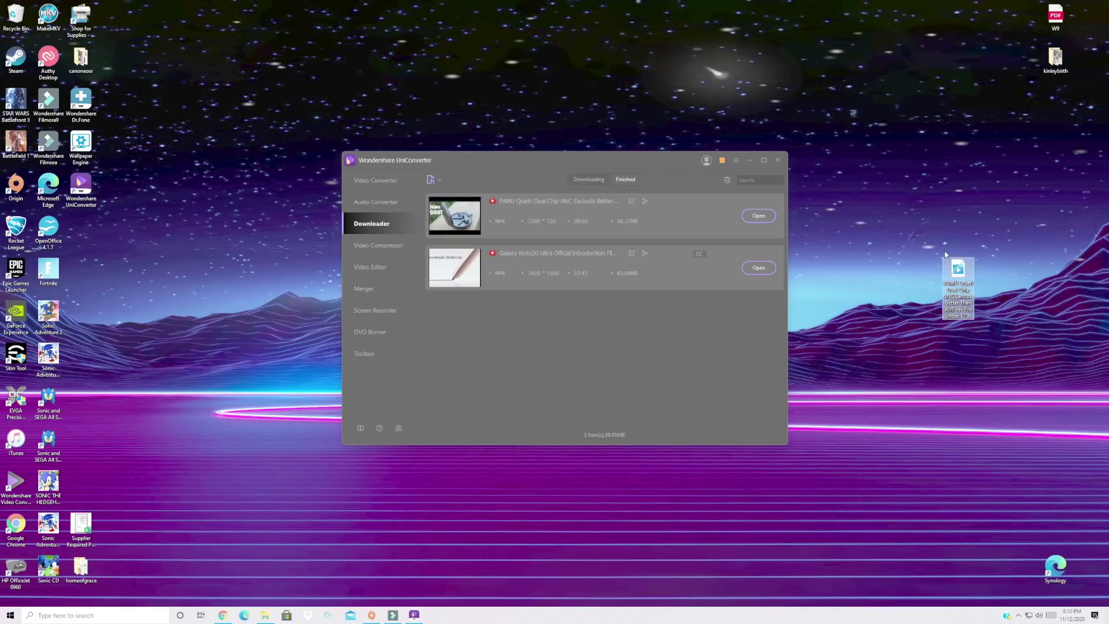
left_click(986, 194)
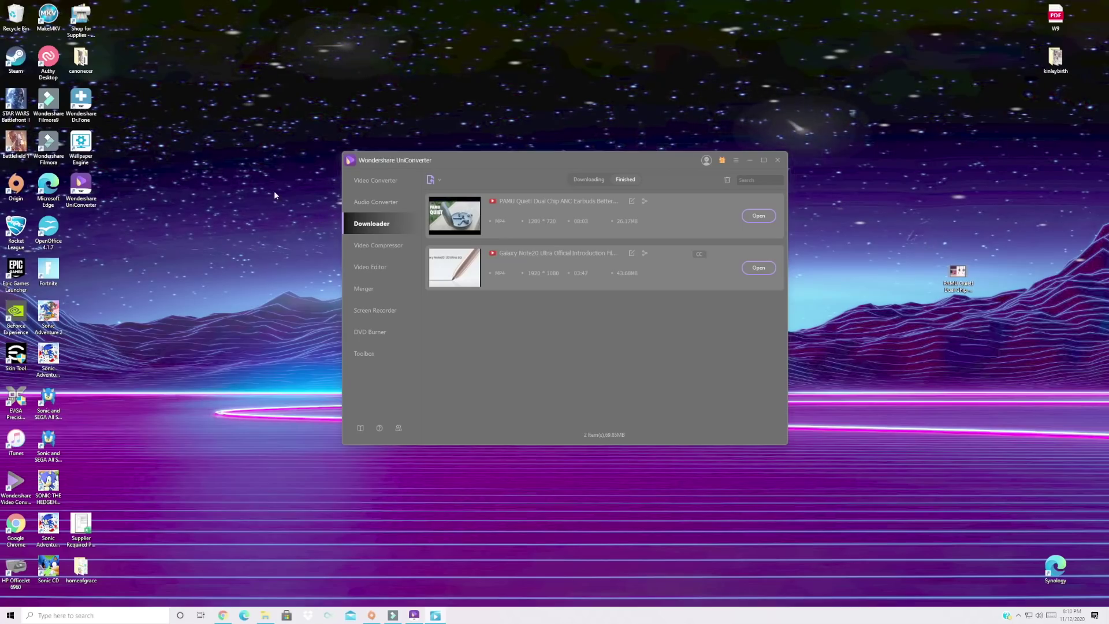
left_click_drag(926, 149, 740, 126)
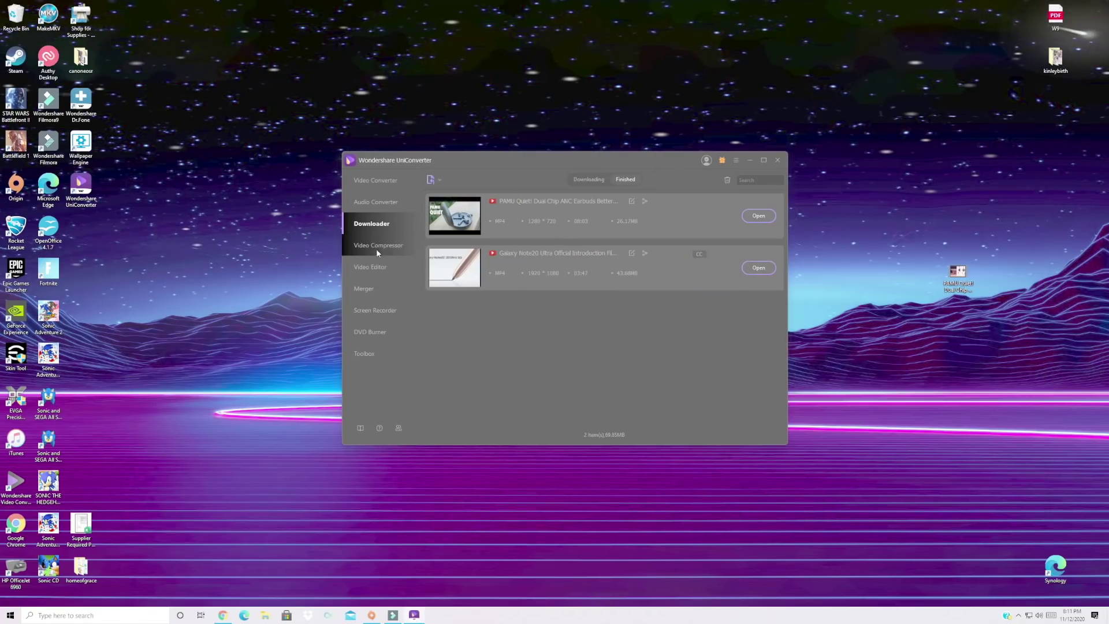
left_click(376, 247)
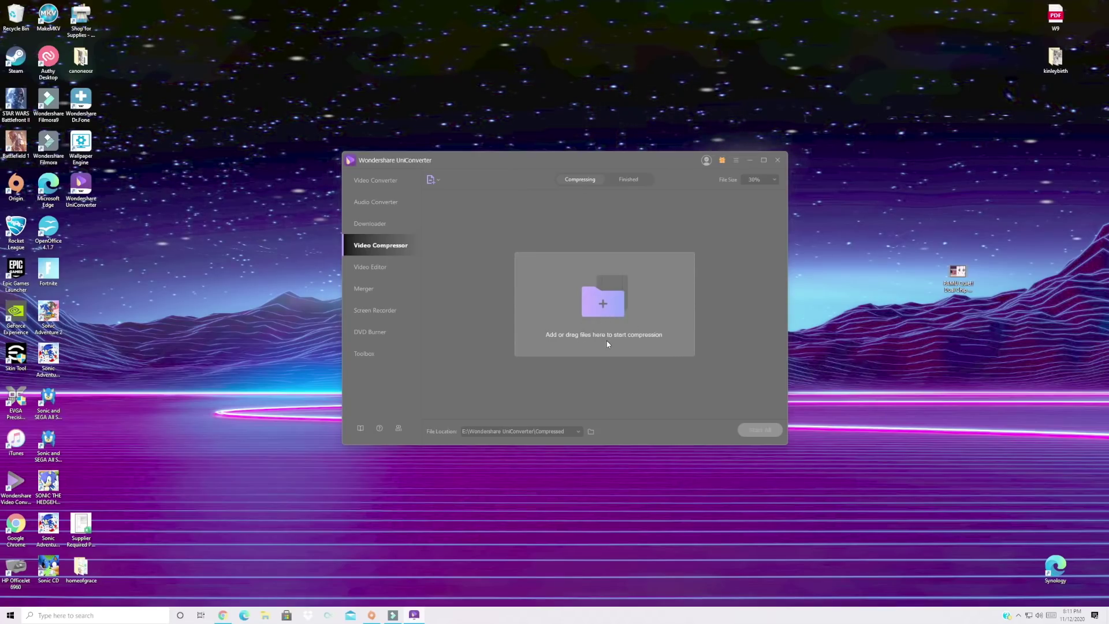
Switch to the Video Editor and pick the Trim tool's source file from the Downloaded folder
left_click(361, 268)
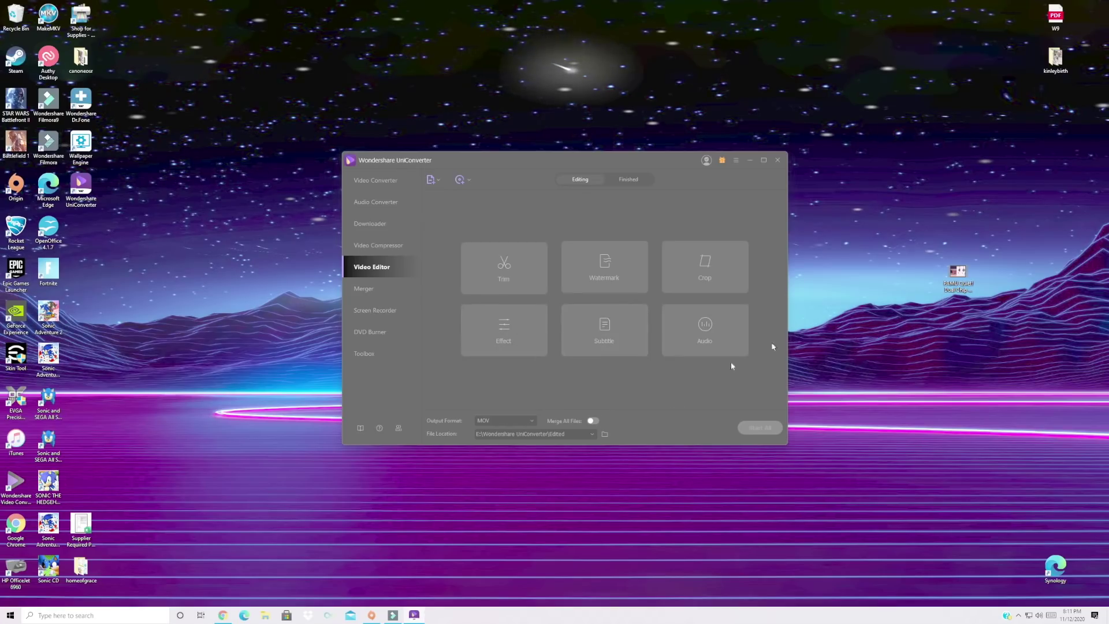
left_click(564, 273)
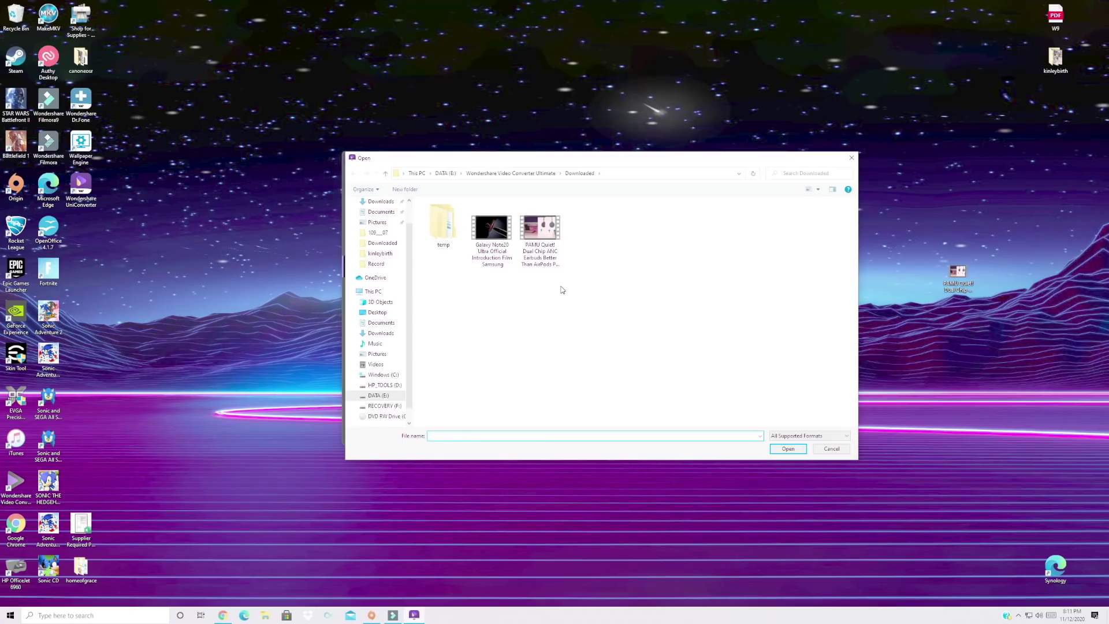
Load the PAMU earbuds video into the trimmer, preview it and mute the system sound
left_click(540, 231)
left_click(792, 443)
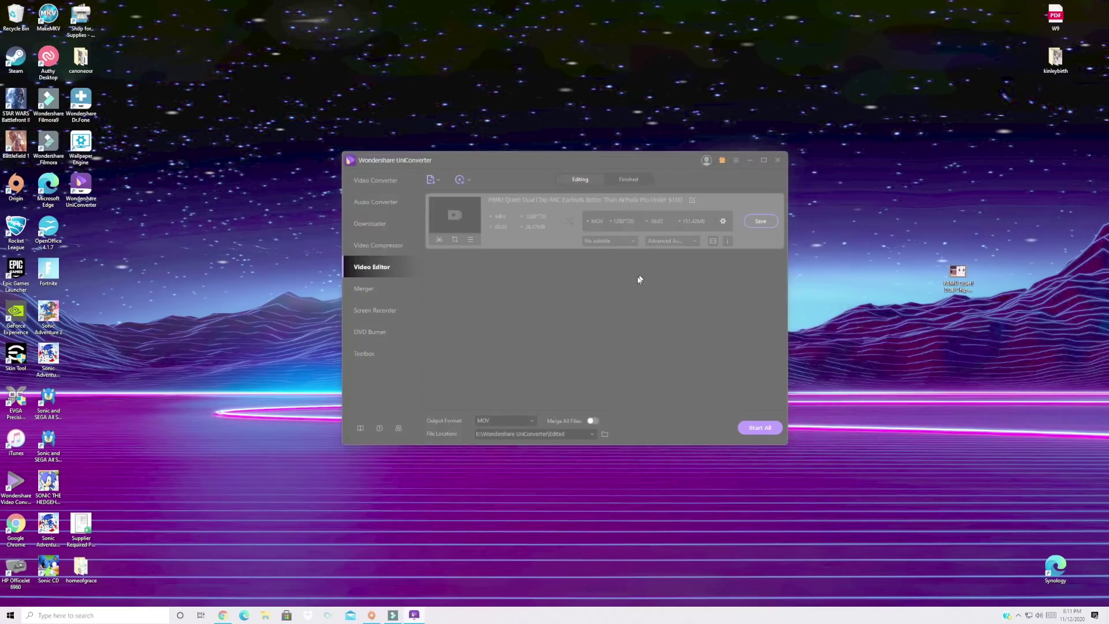
left_click(616, 300)
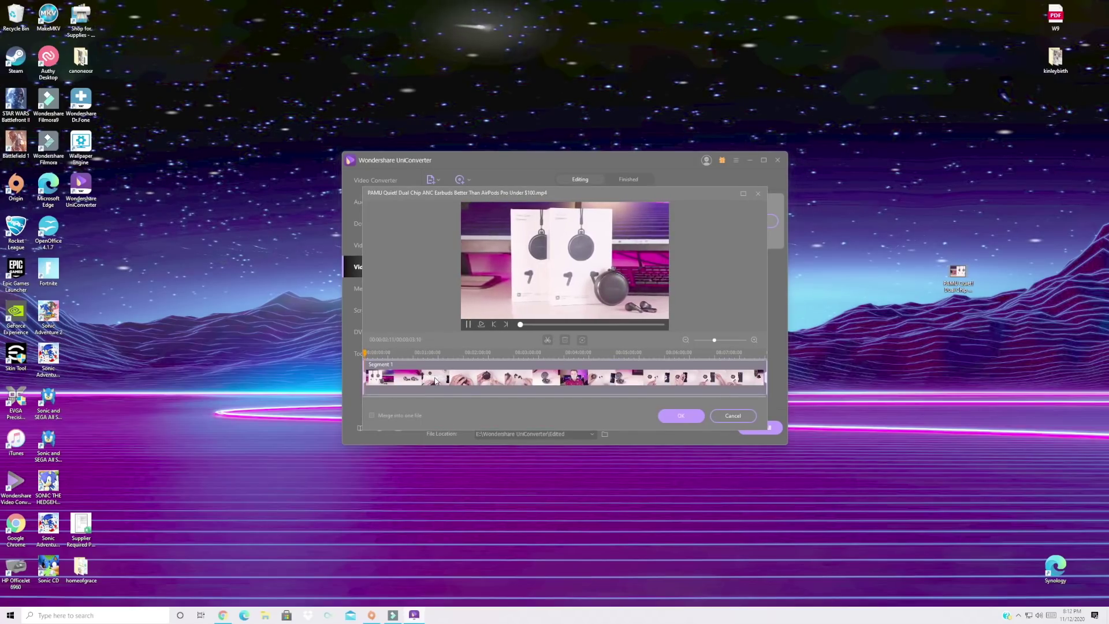
key("XF86AudioLowerVolume")
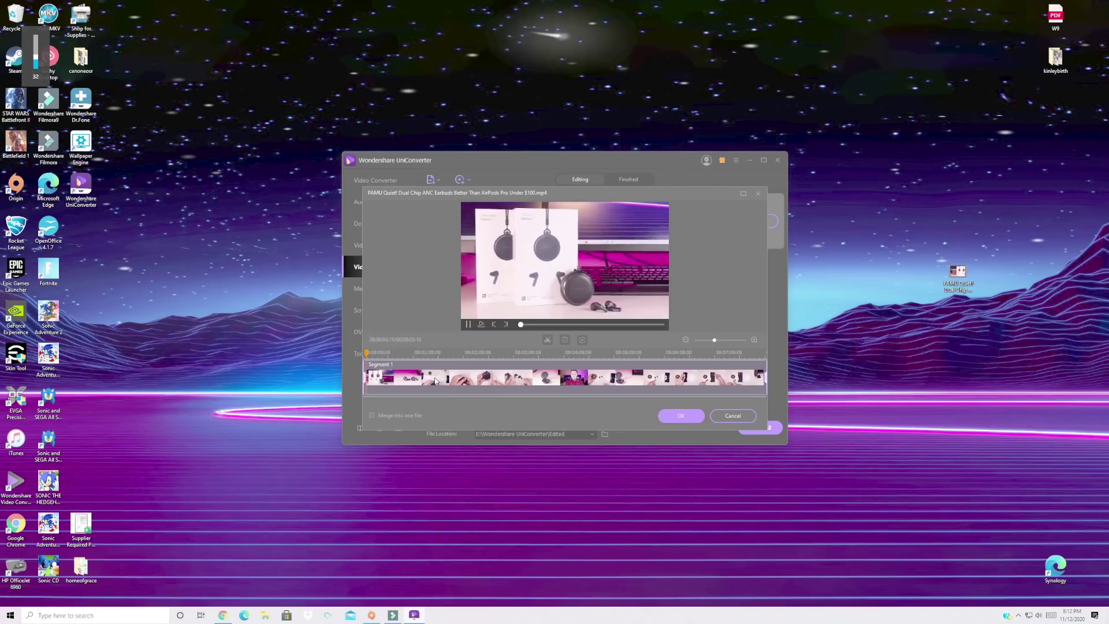
key("XF86AudioMute")
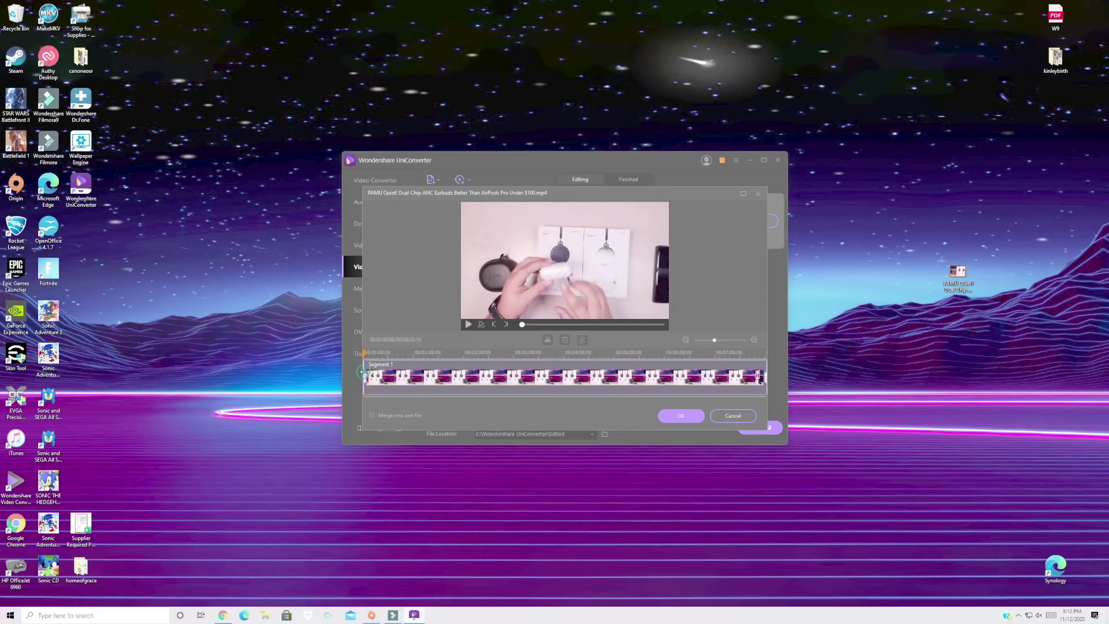
Trim both ends of the PAMU clip and split it at the playhead into two segments
left_click_drag(369, 376, 490, 380)
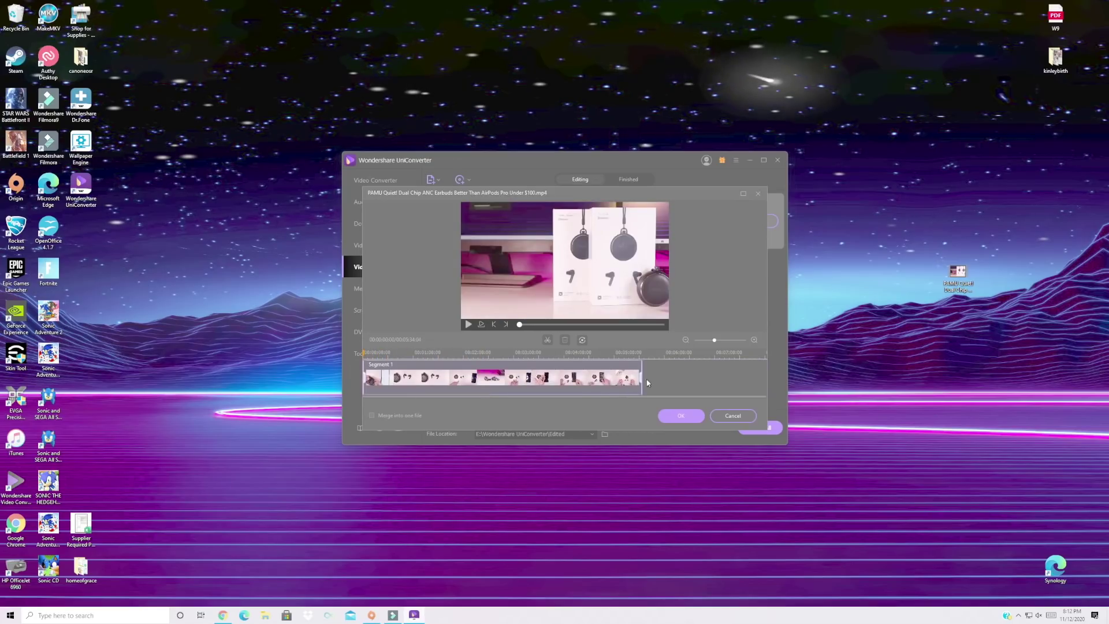
left_click_drag(640, 378, 561, 372)
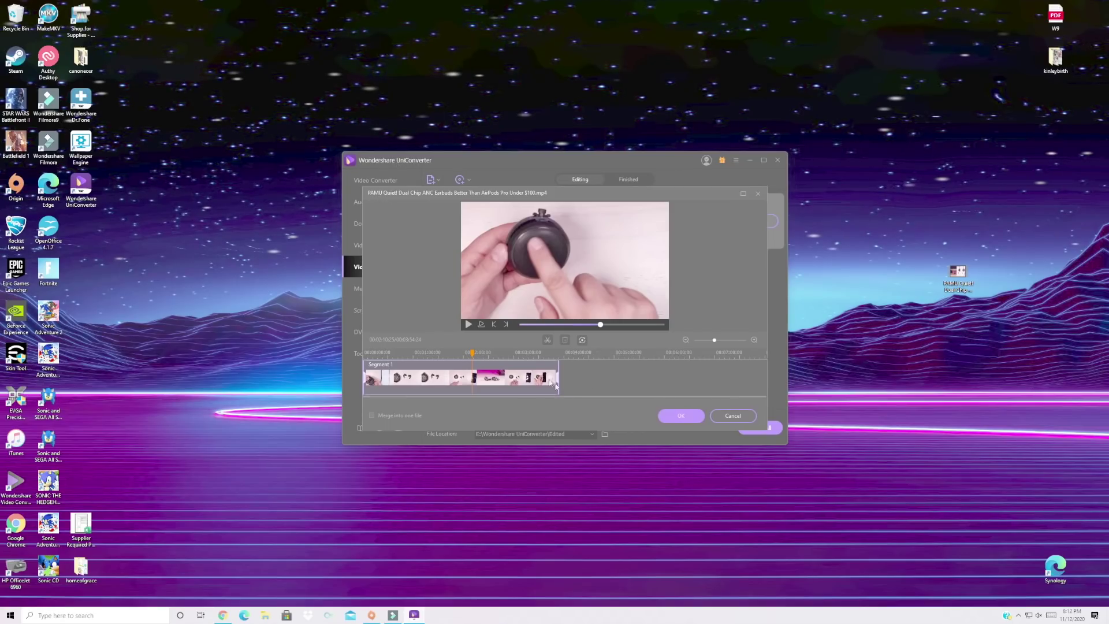
left_click(547, 340)
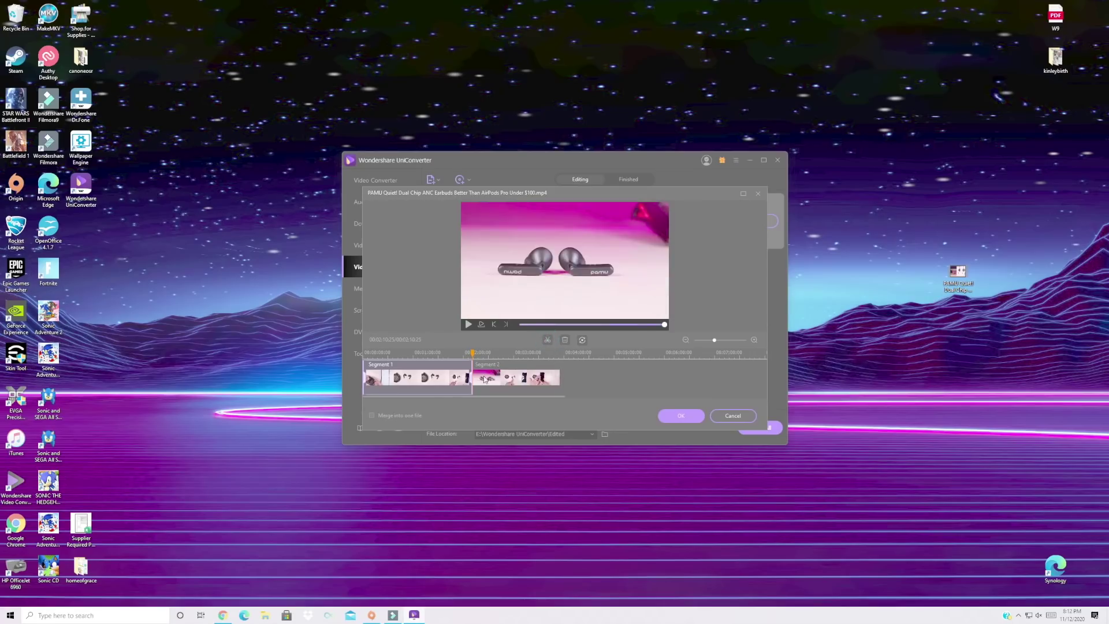
Play the preview and split the clip again into three segments
key("space")
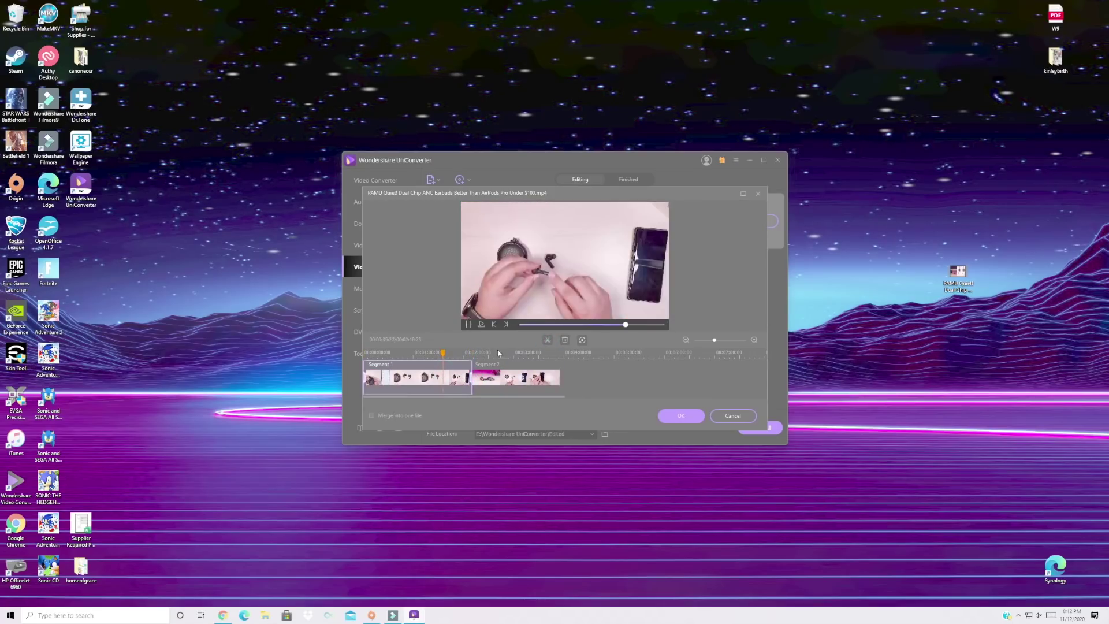
left_click(414, 352)
left_click(547, 340)
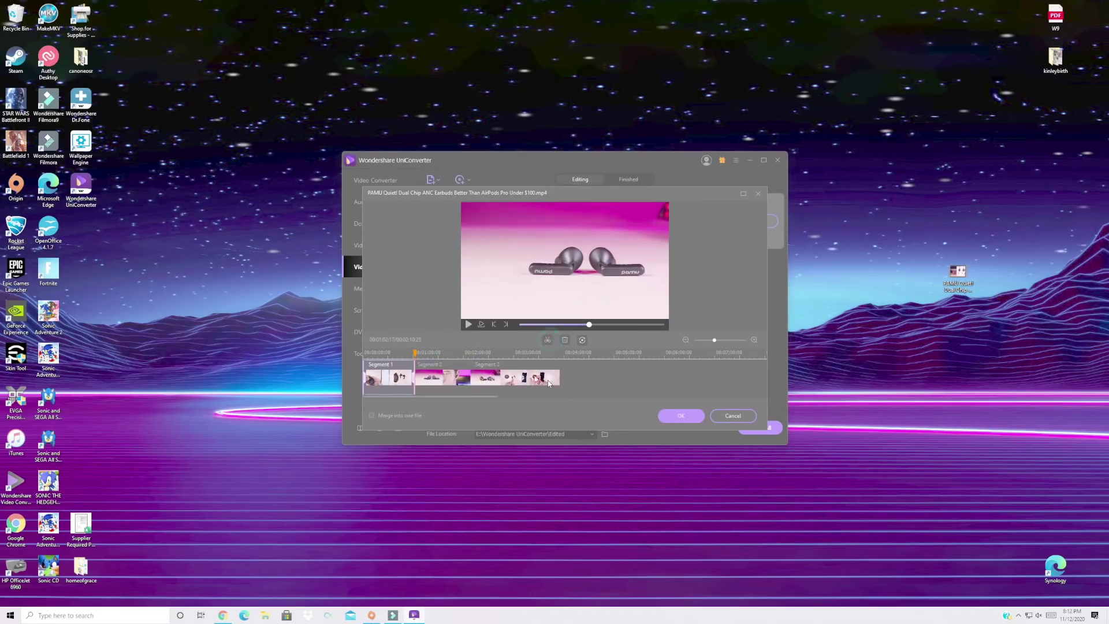
Delete Segments 2 and 3 and apply the trim with OK
left_click(439, 378)
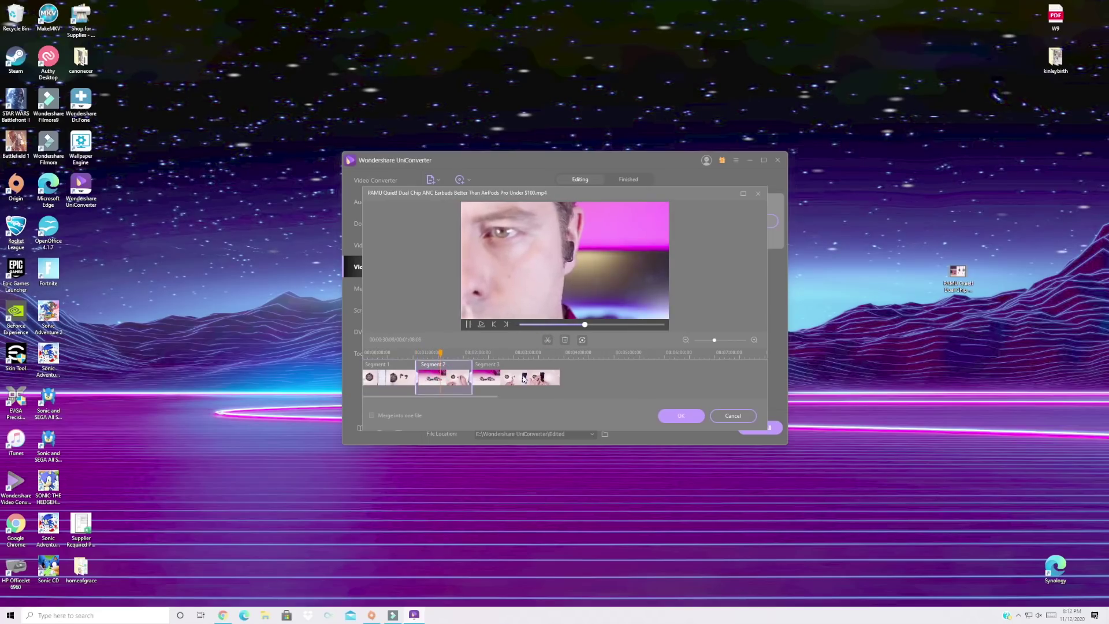
left_click(463, 379)
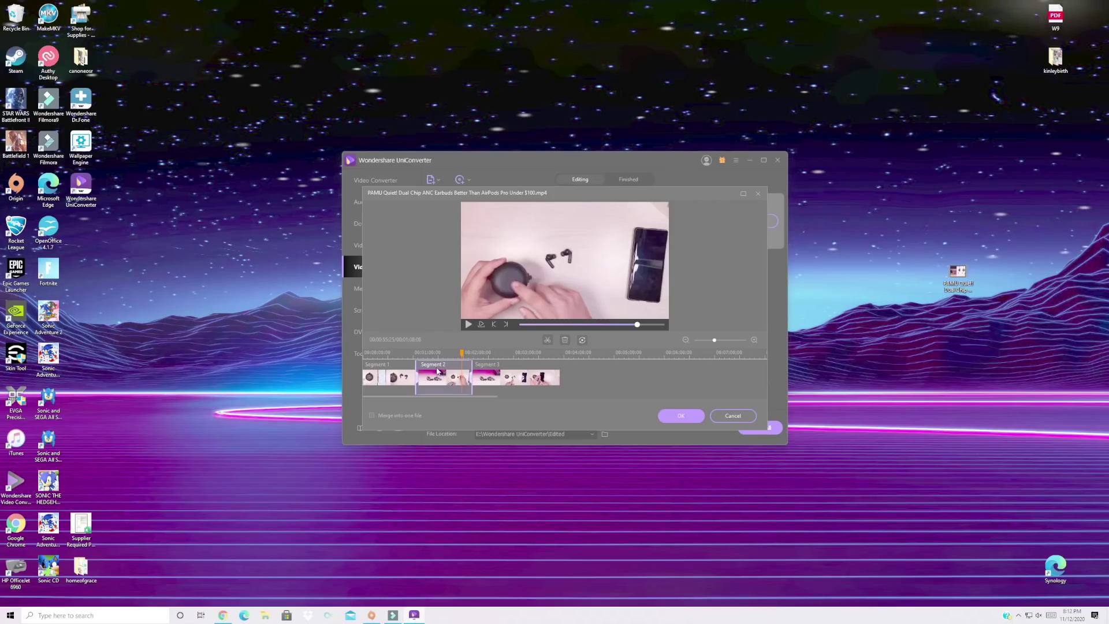
left_click(565, 339)
left_click(426, 378)
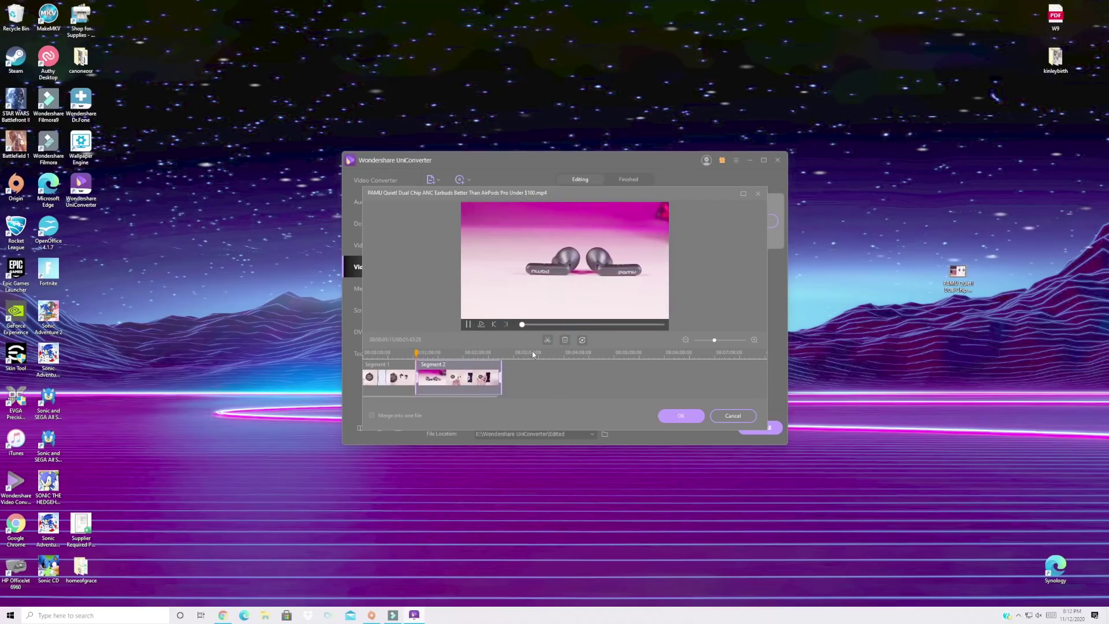
left_click(483, 381)
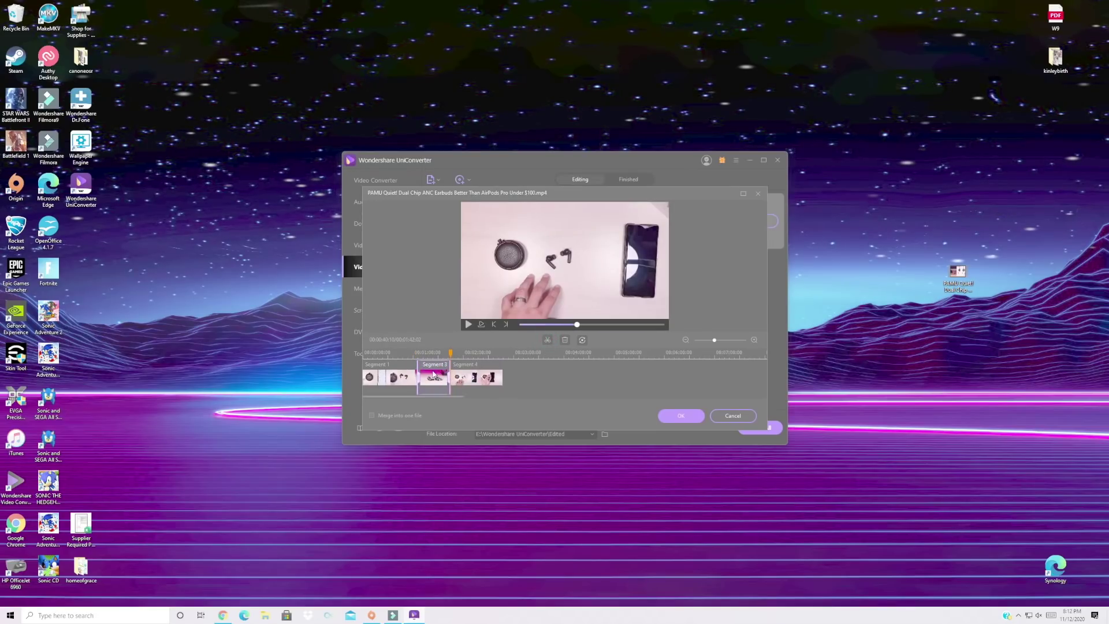
left_click(564, 341)
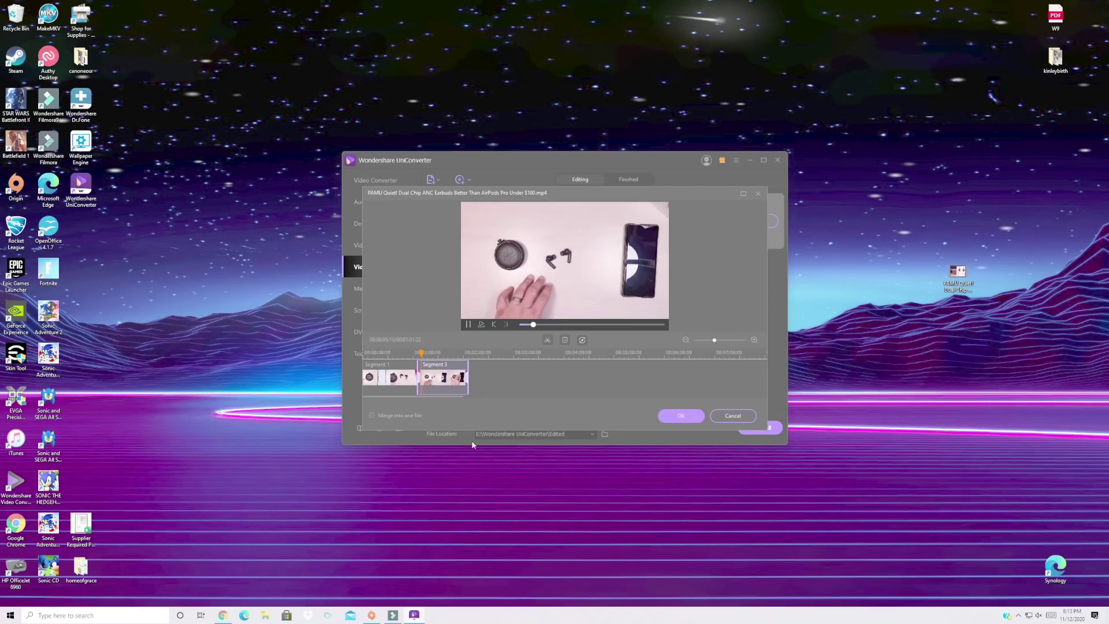
left_click(687, 417)
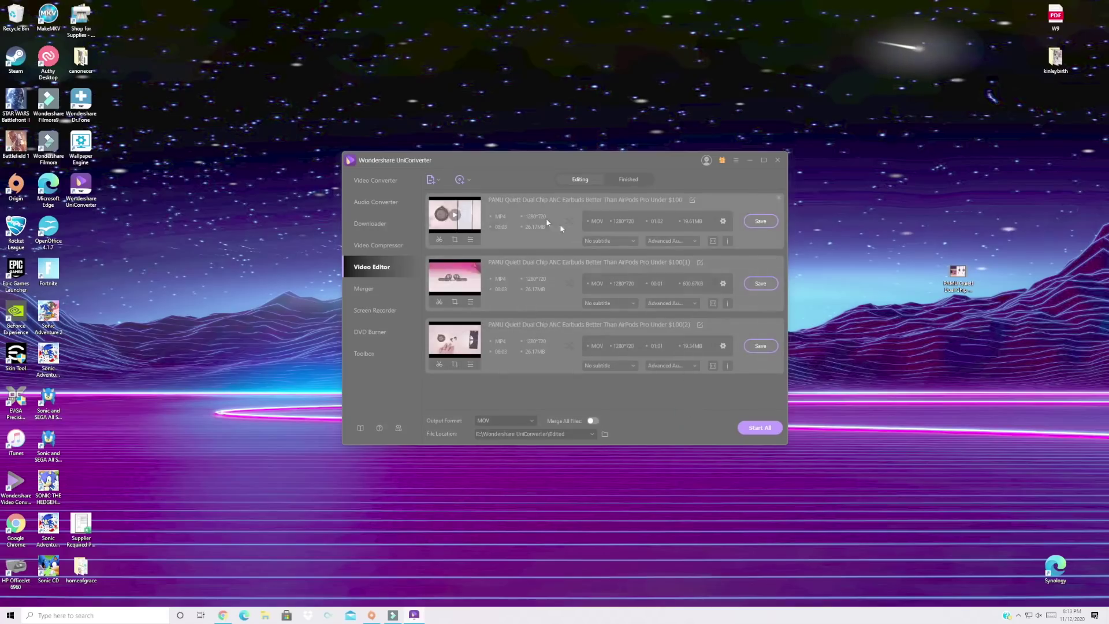
Go back to the Video Editor tools and choose the PAMU earbuds video for Crop
left_click(384, 270)
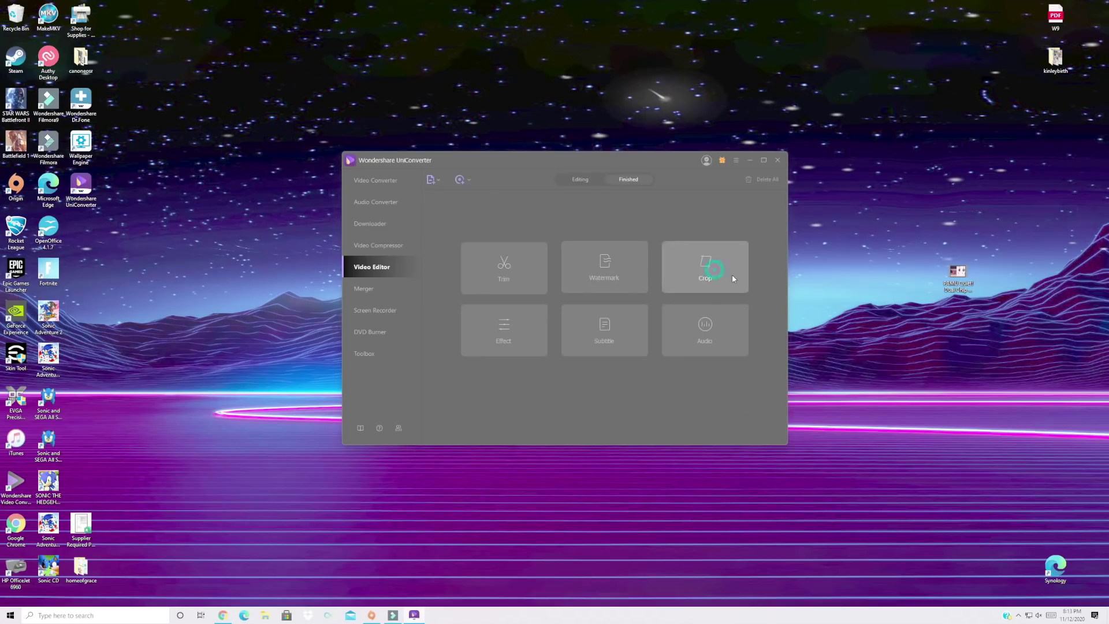
left_click(540, 231)
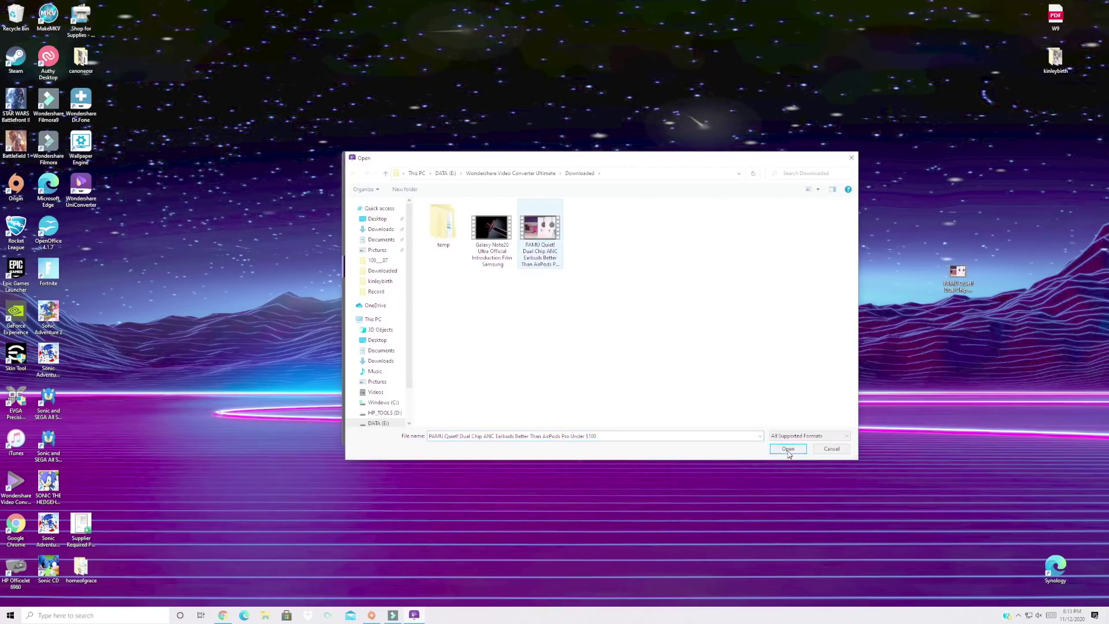
Open the PAMU video in the crop editor and undo both flips
left_click(788, 449)
left_click(672, 309)
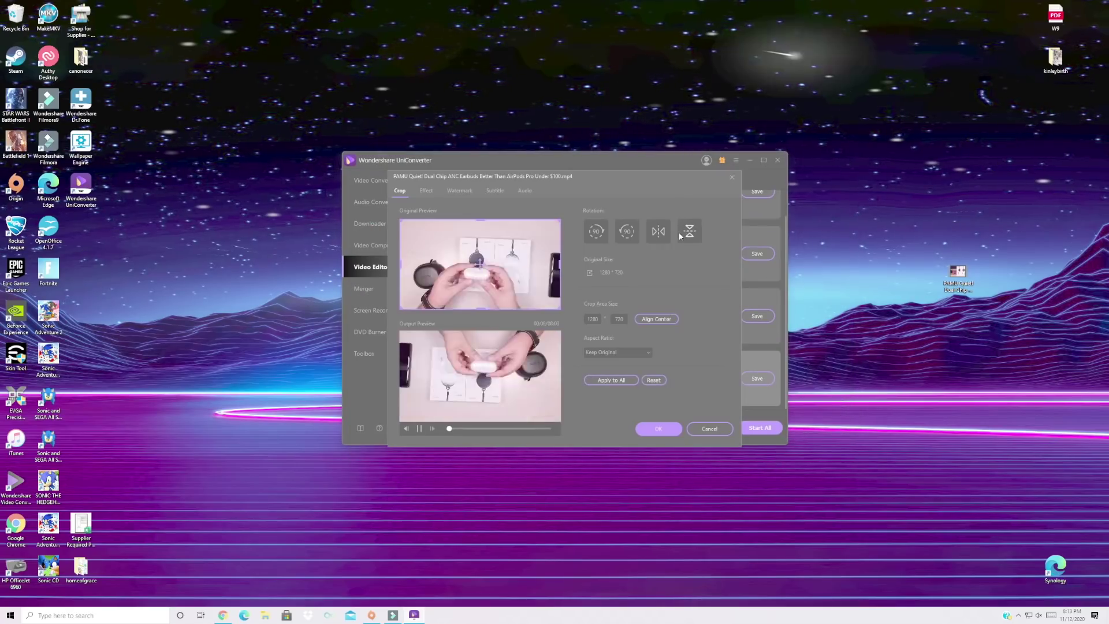
left_click(689, 231)
left_click(658, 231)
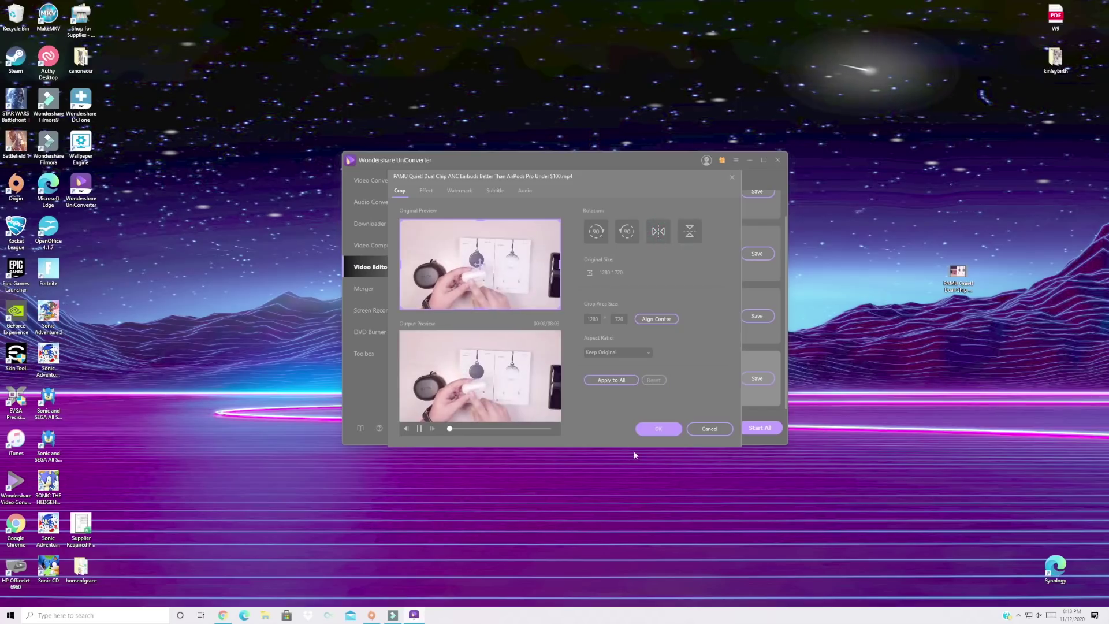
Set the crop aspect ratio to 16:9, then change it to 4:3
left_click(617, 352)
left_click(609, 374)
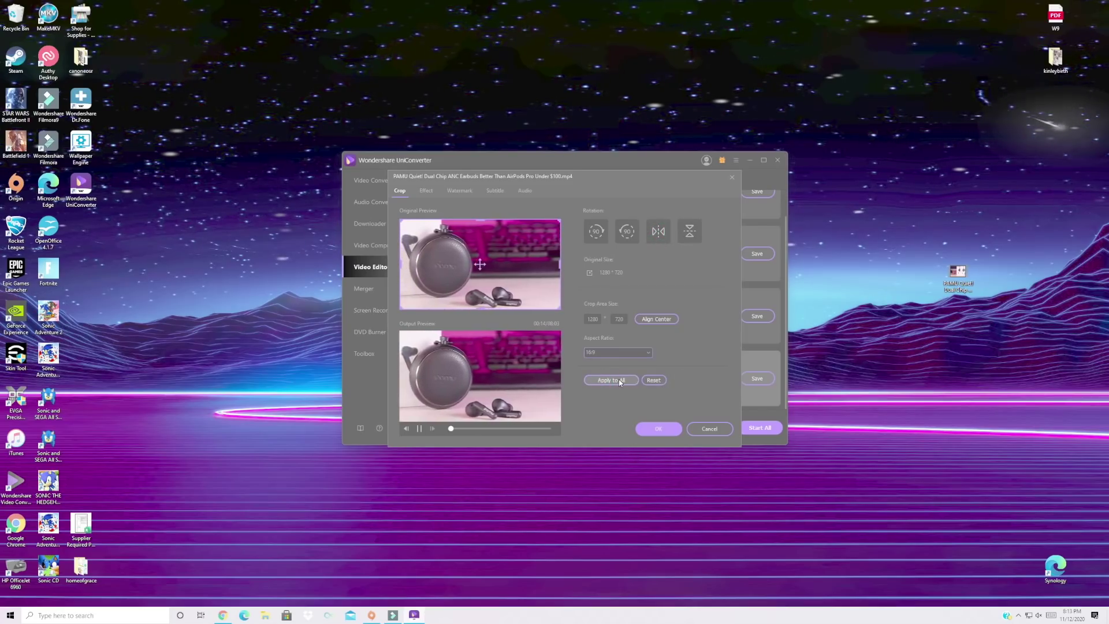
left_click(603, 353)
left_click(603, 349)
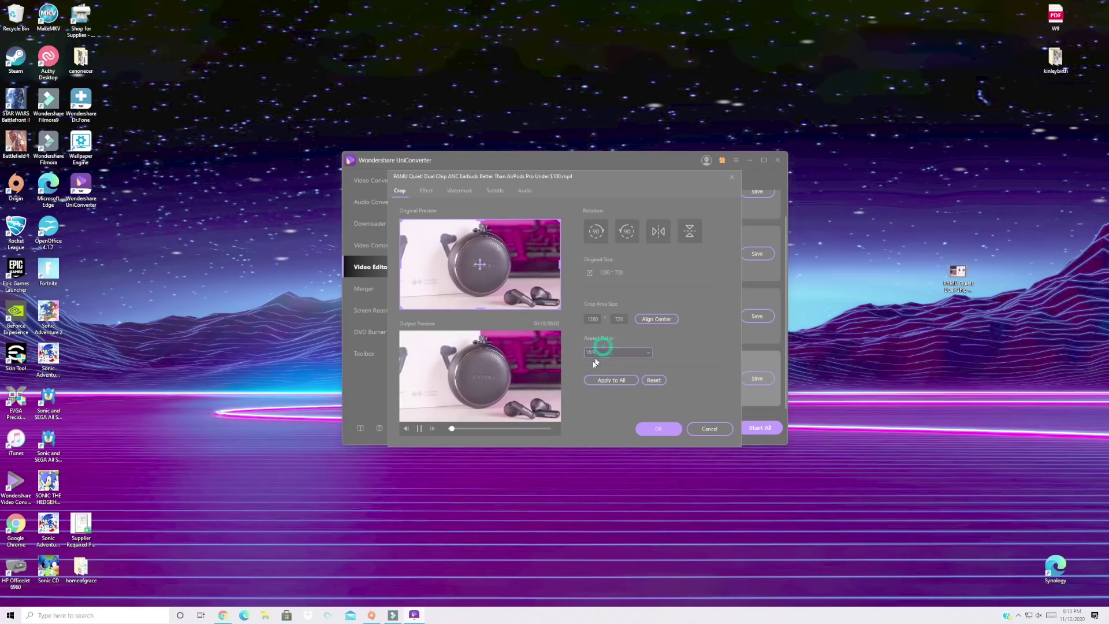
left_click(595, 351)
left_click(589, 391)
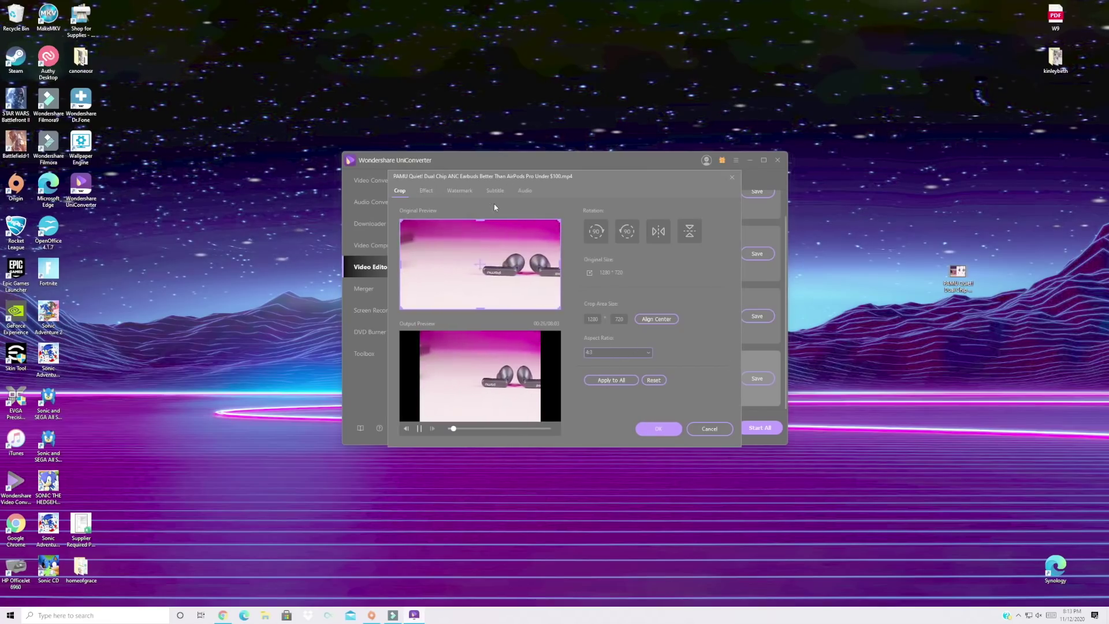
Apply the Holiday filter, then Snow2, from the Effect tab, ending on the Screen Recorder page
left_click(430, 192)
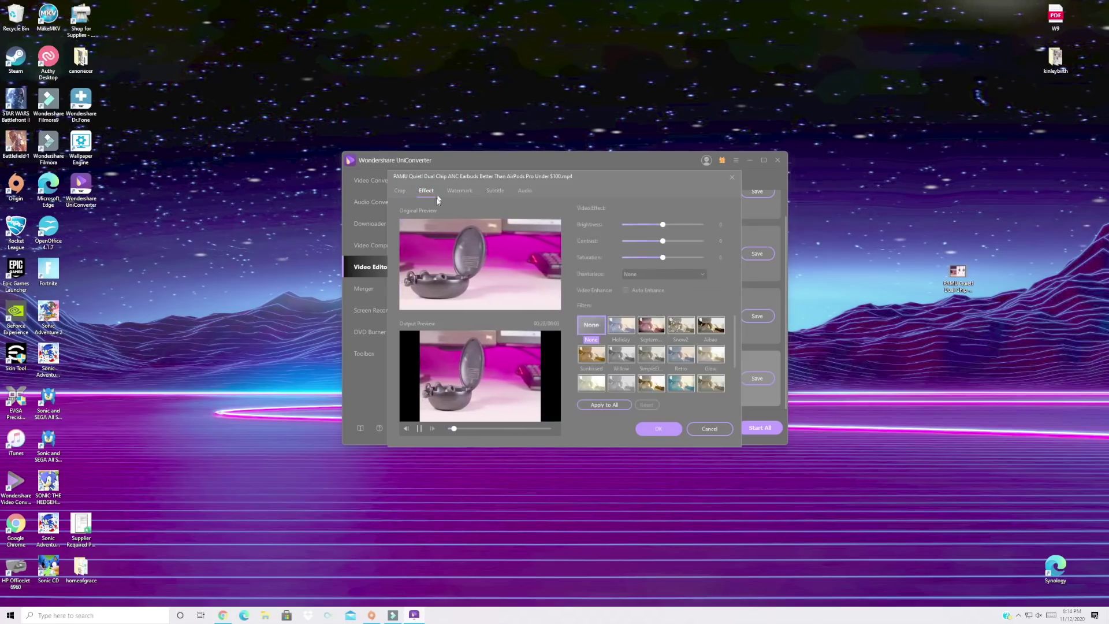
left_click(621, 325)
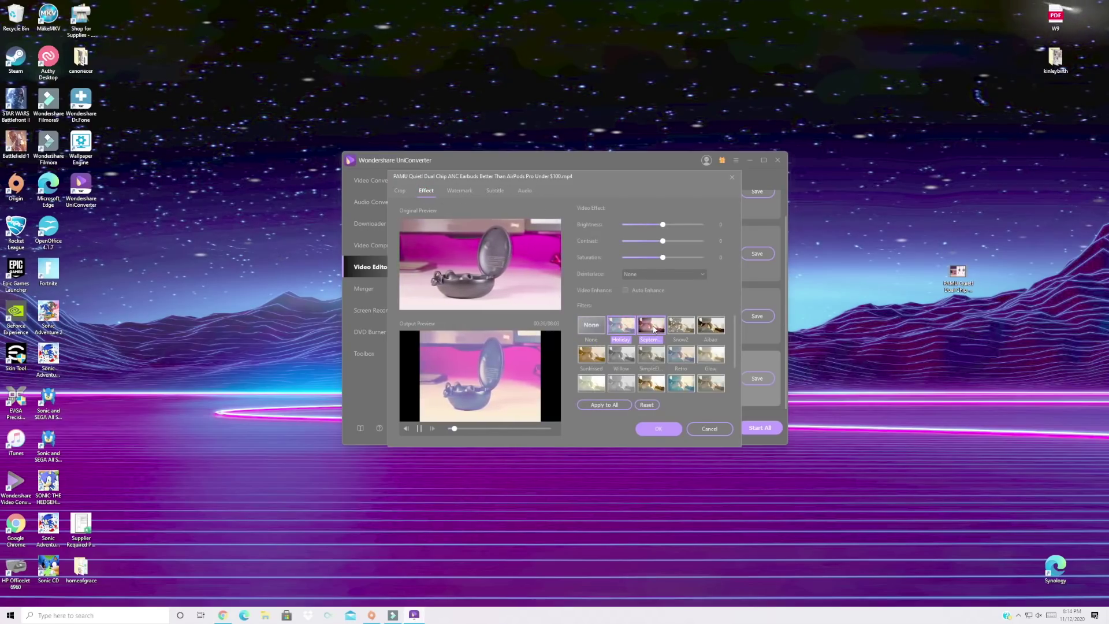
left_click(653, 326)
left_click(681, 324)
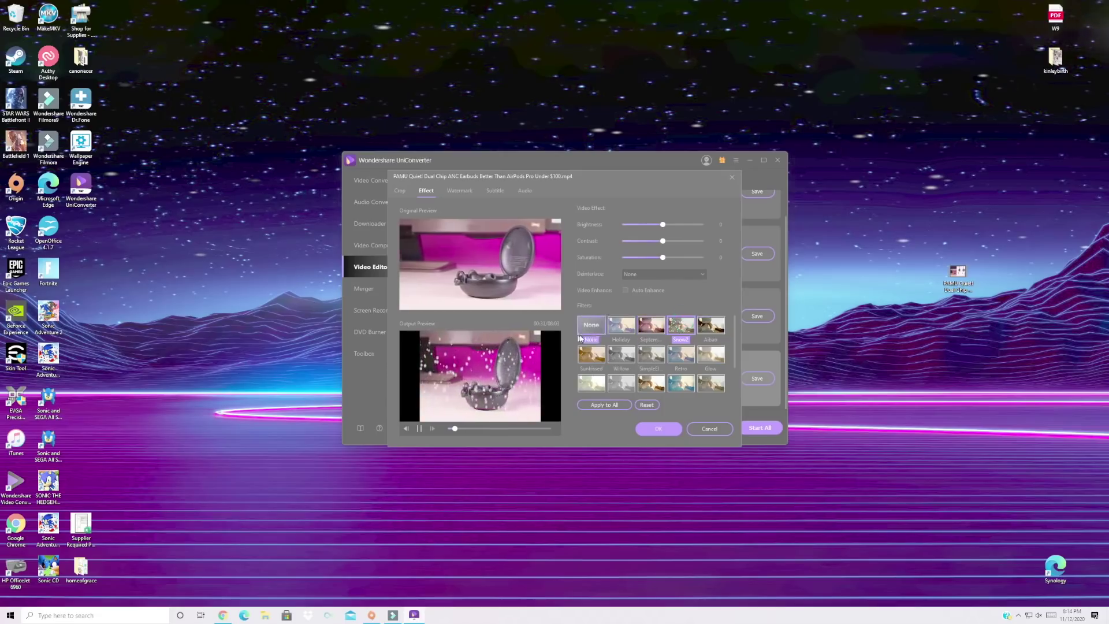
left_click(364, 310)
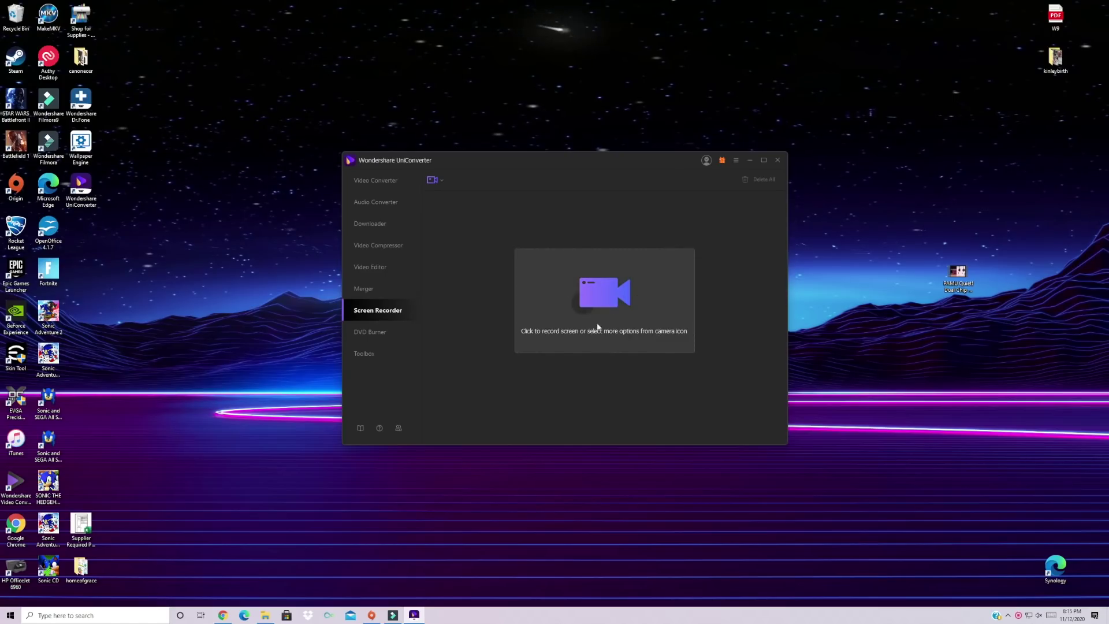
Go to the DVD Burner page to add files for burning
left_click(363, 334)
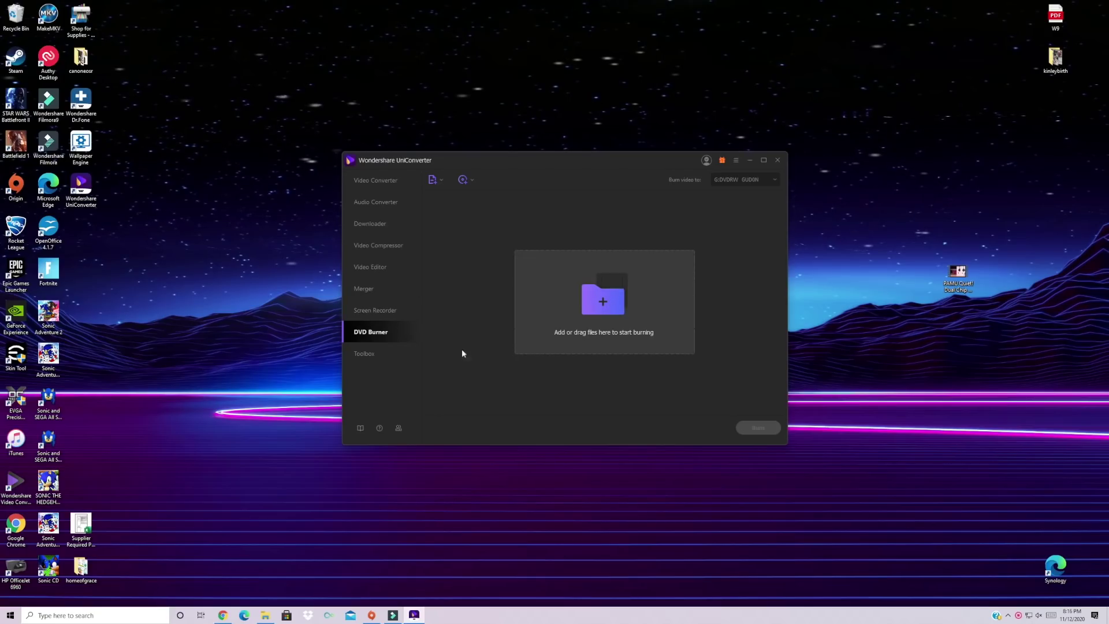
Show the Toolbox with Image Converter, GIF Maker, CD Burner, CD Ripper and VR Converter
left_click(370, 353)
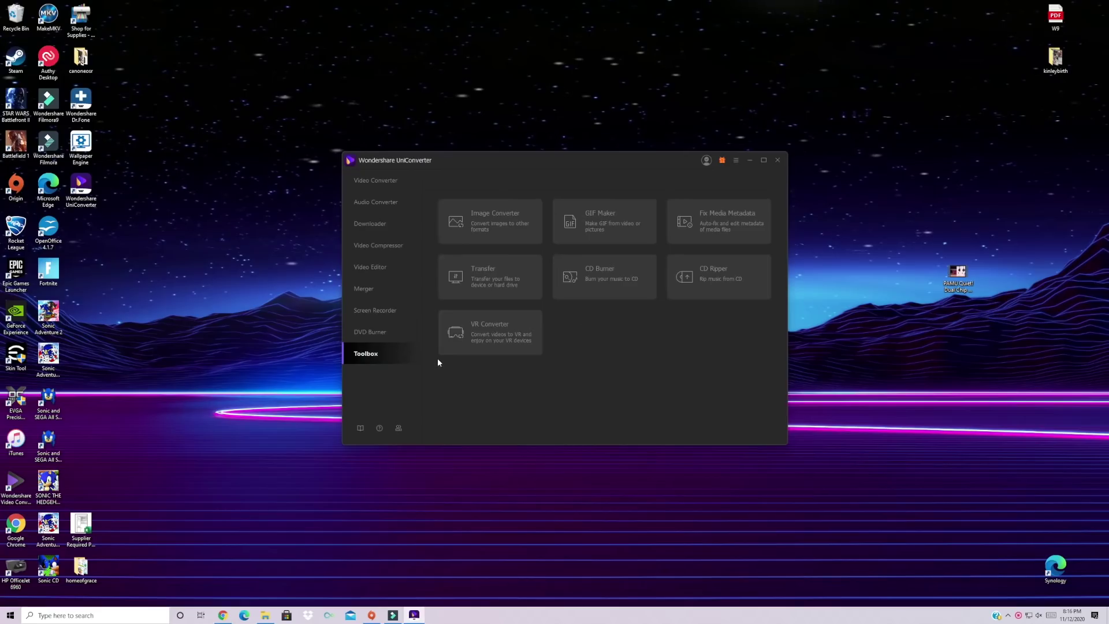